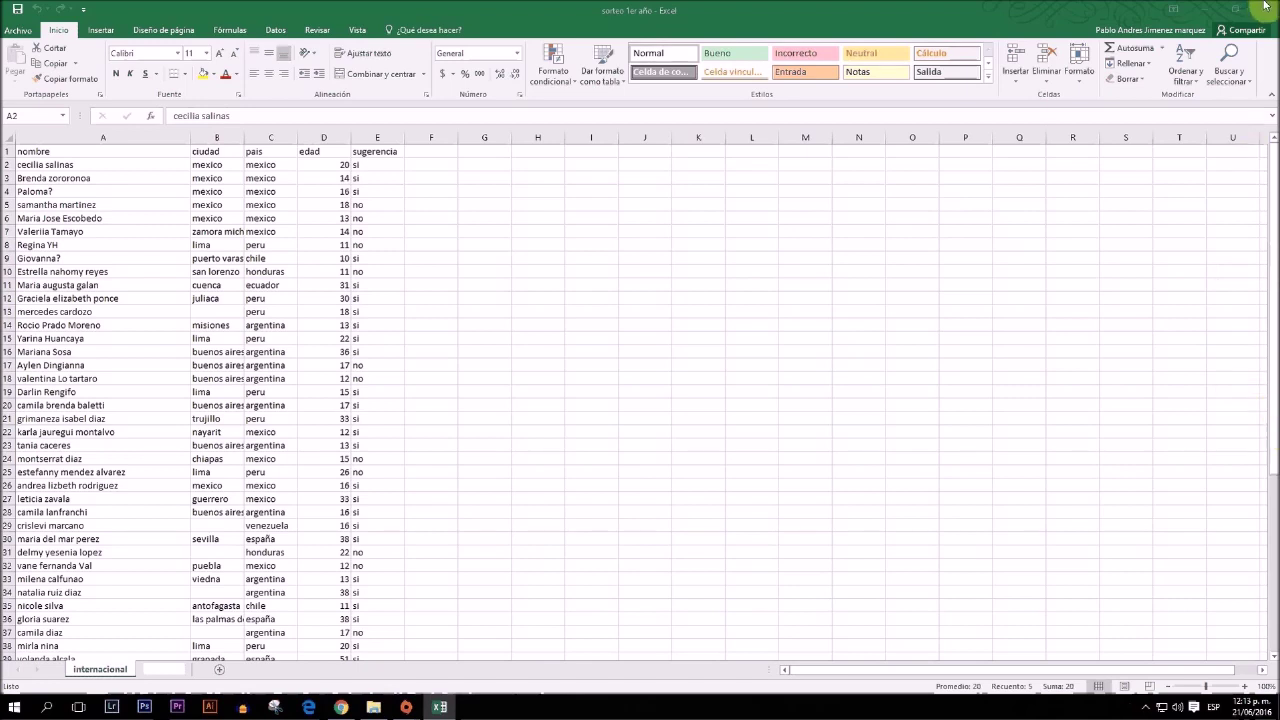
Close the sorteo 1er año workbook with its changes saved, and reopen it from the Videos folder in File Explorer
click(1262, 10)
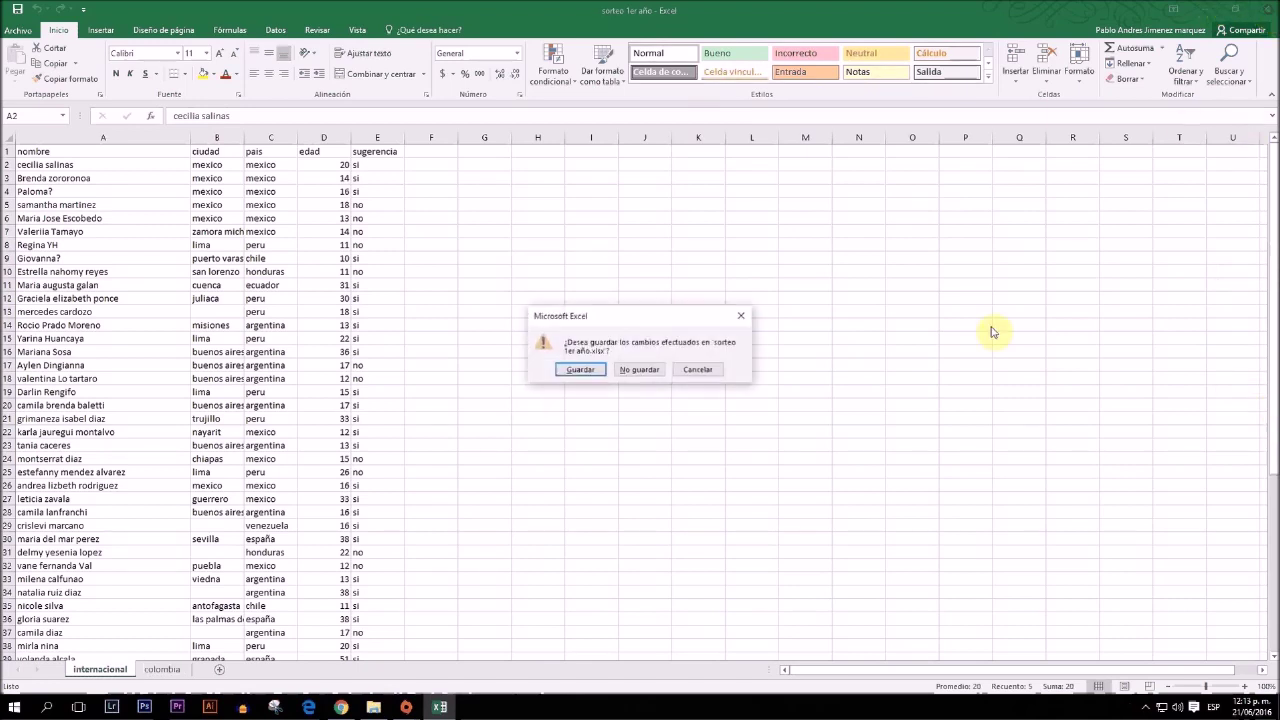
click(598, 373)
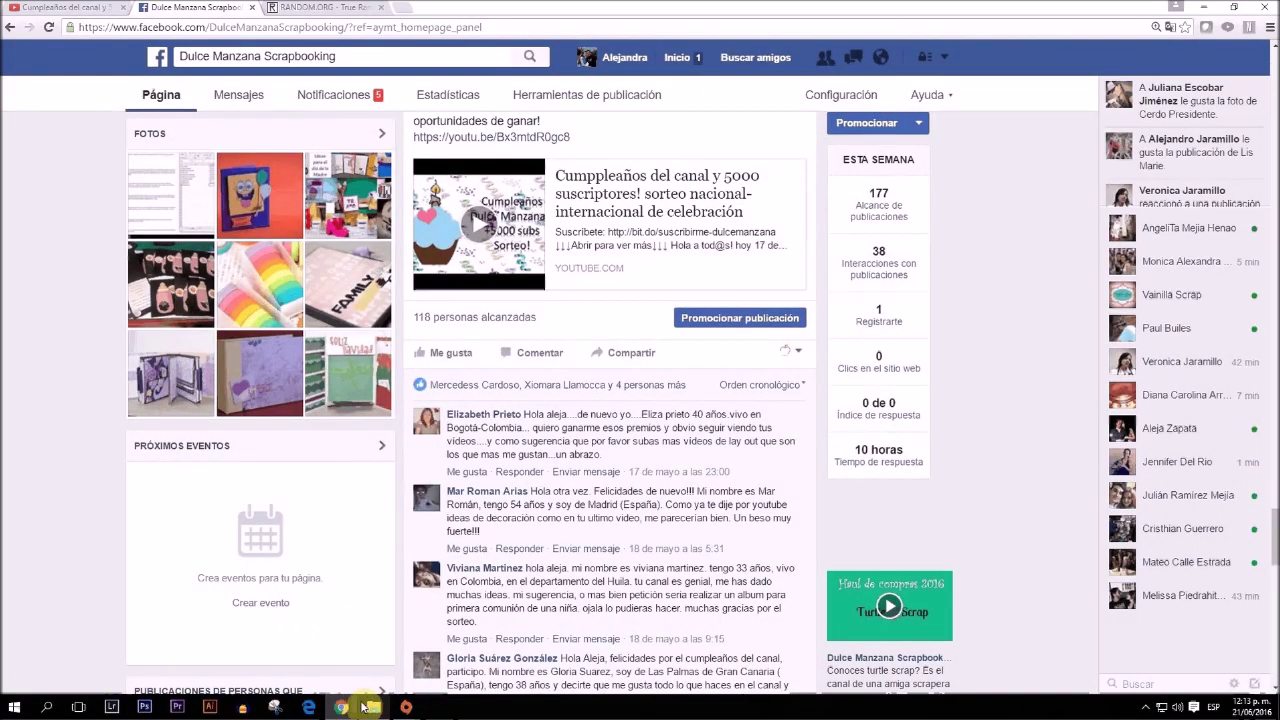
click(368, 707)
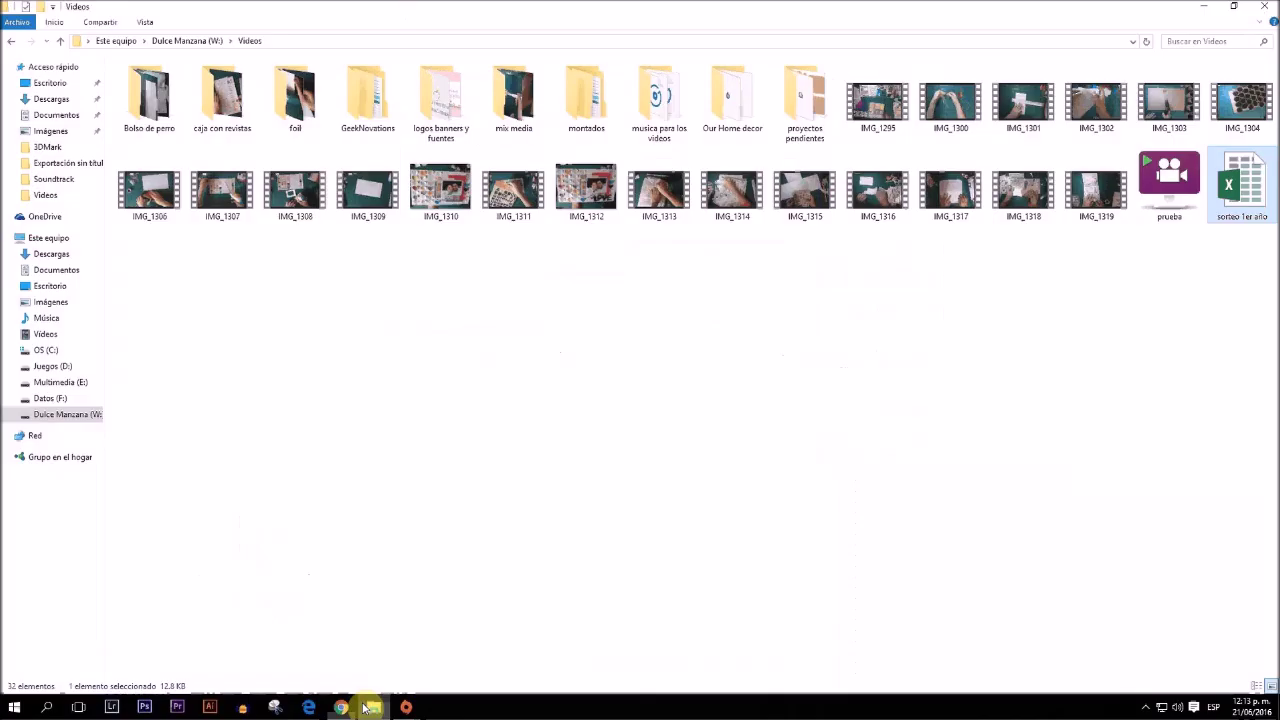
double_click(1258, 190)
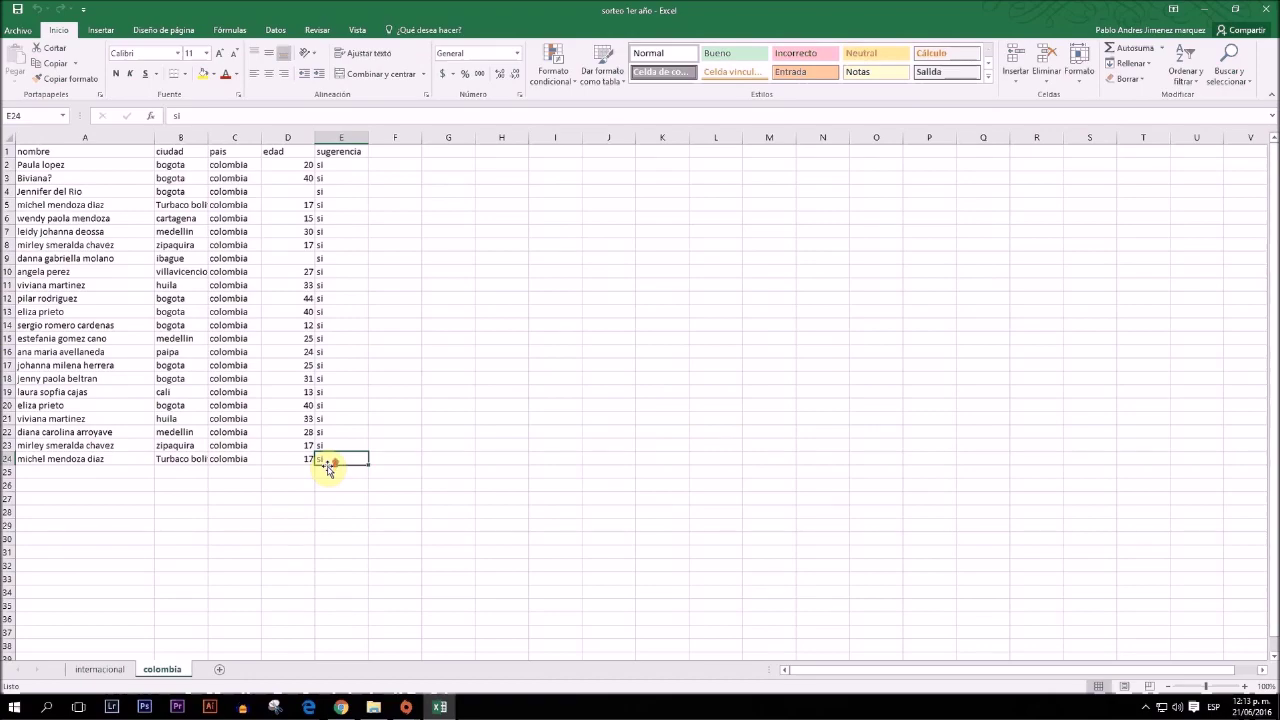
Look through the whole participant list on the internacional sheet, including the city, country, age and suggestion columns
click(105, 670)
scroll(314, 586, up, 10)
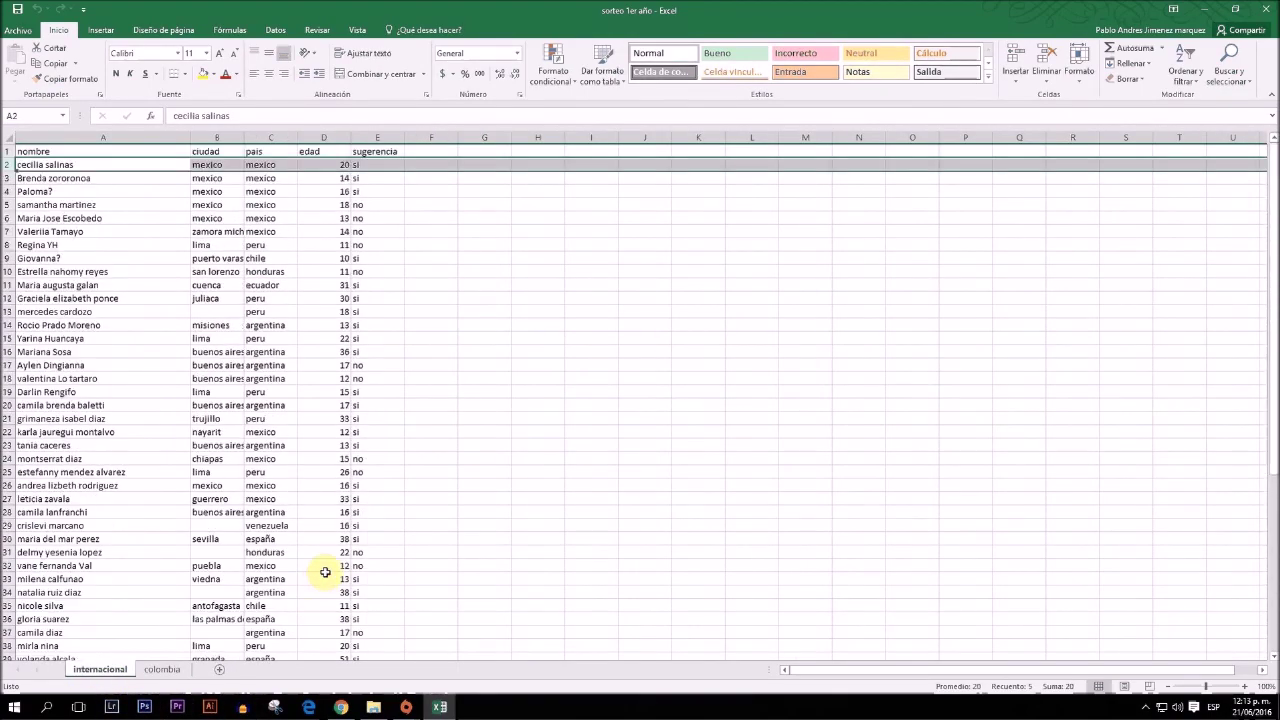
scroll(325, 572, down, 10)
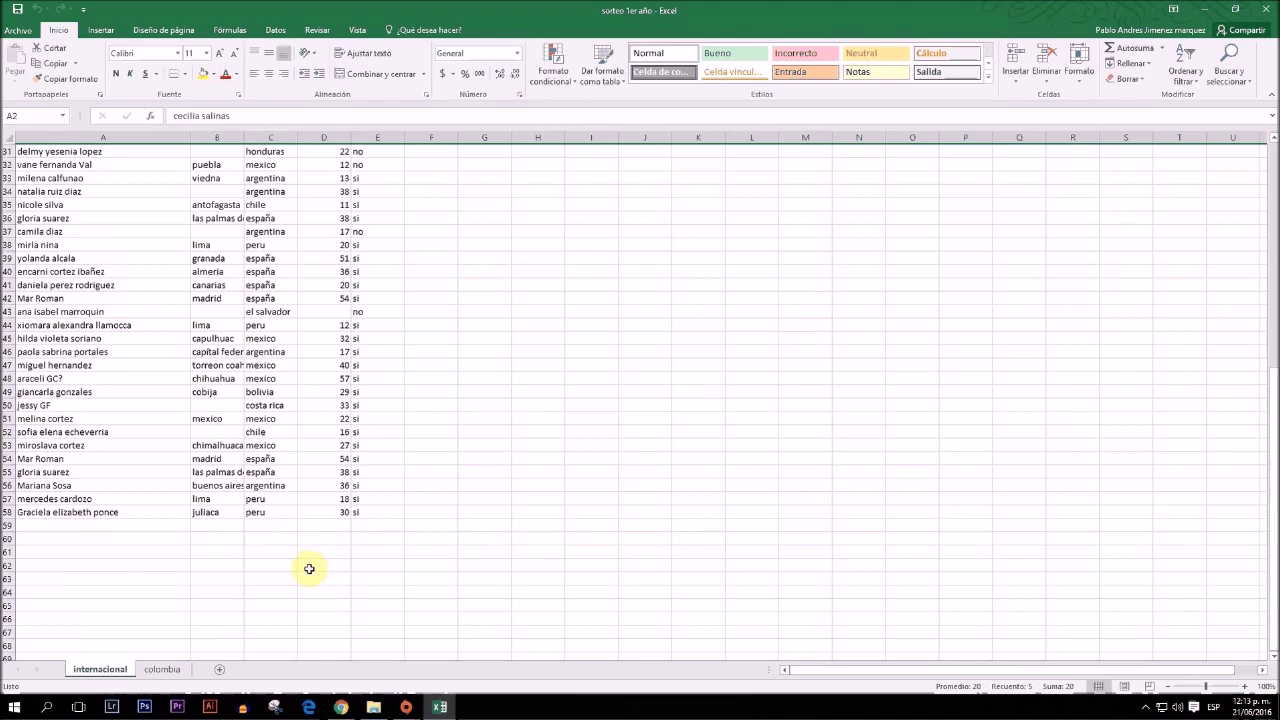
scroll(345, 560, up, 10)
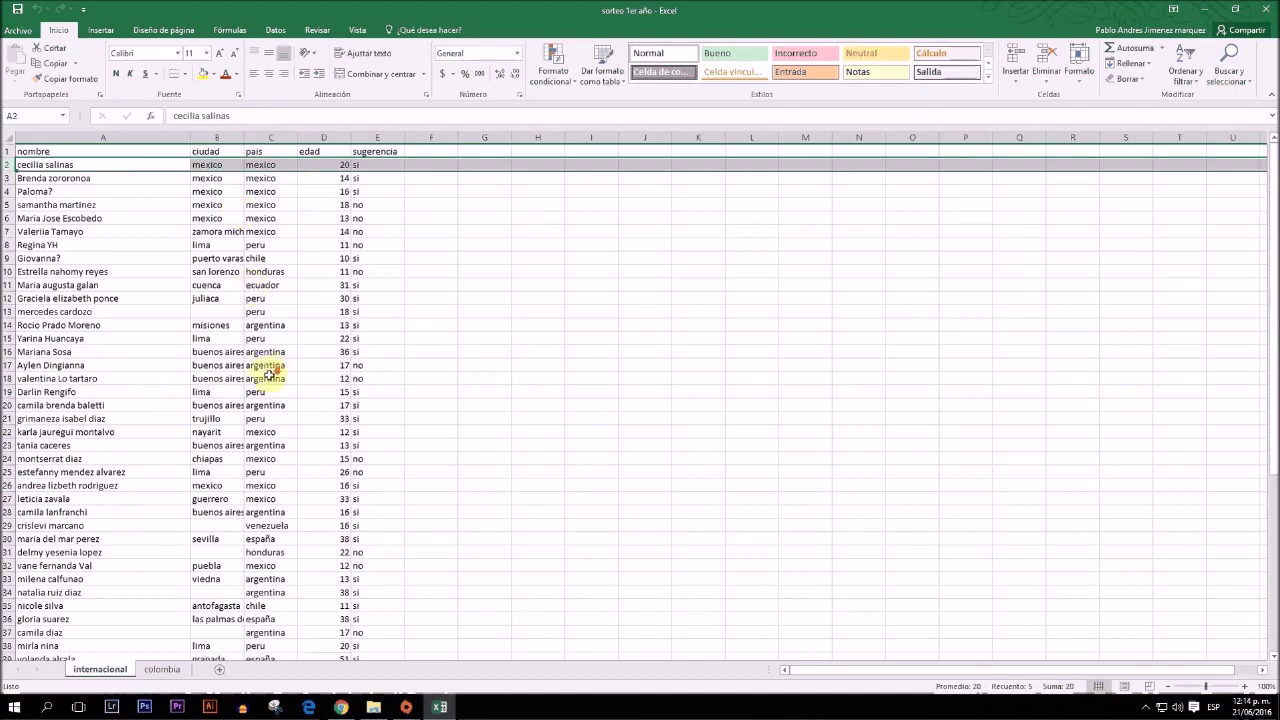
click(212, 312)
scroll(262, 360, down, 9)
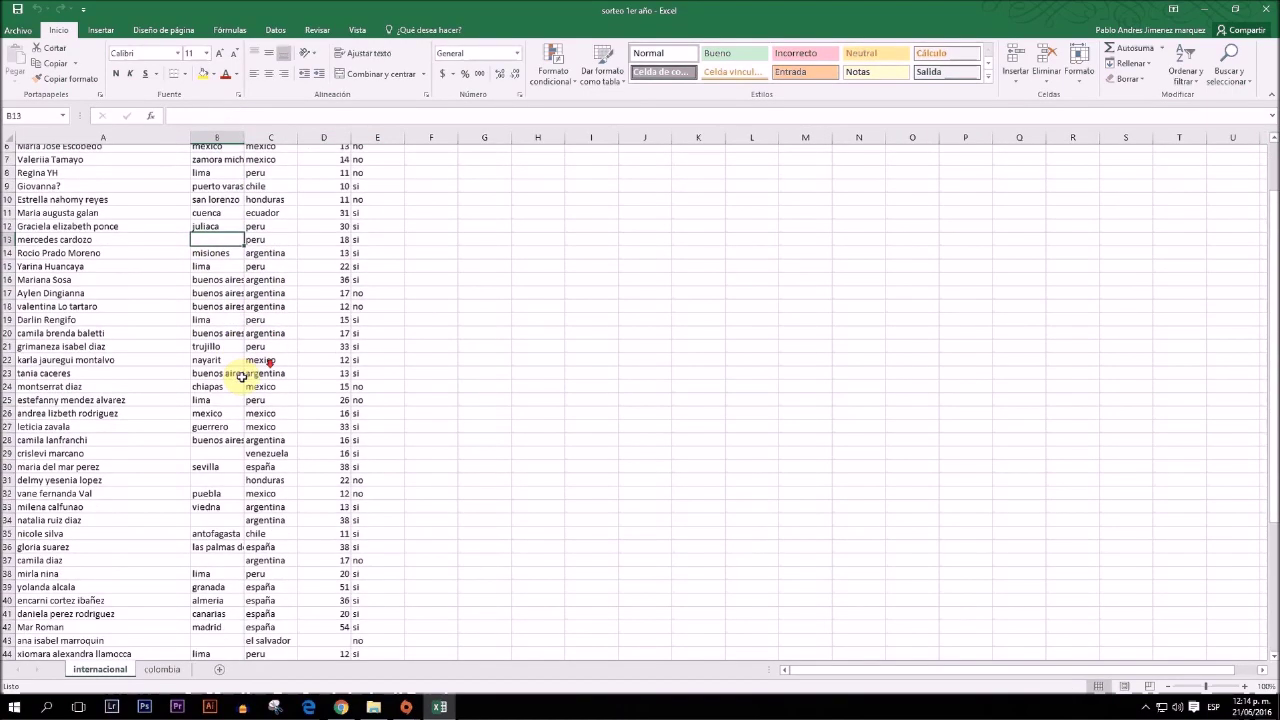
scroll(262, 395, up, 9)
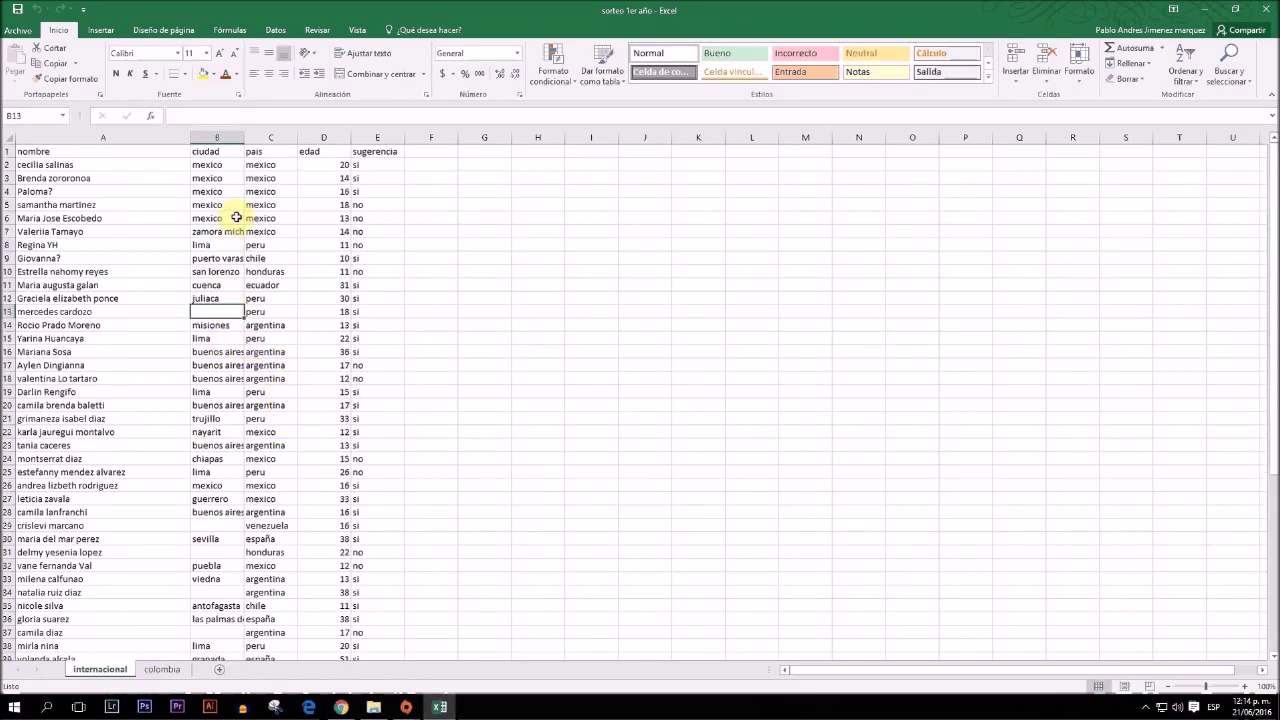
scroll(286, 277, down, 7)
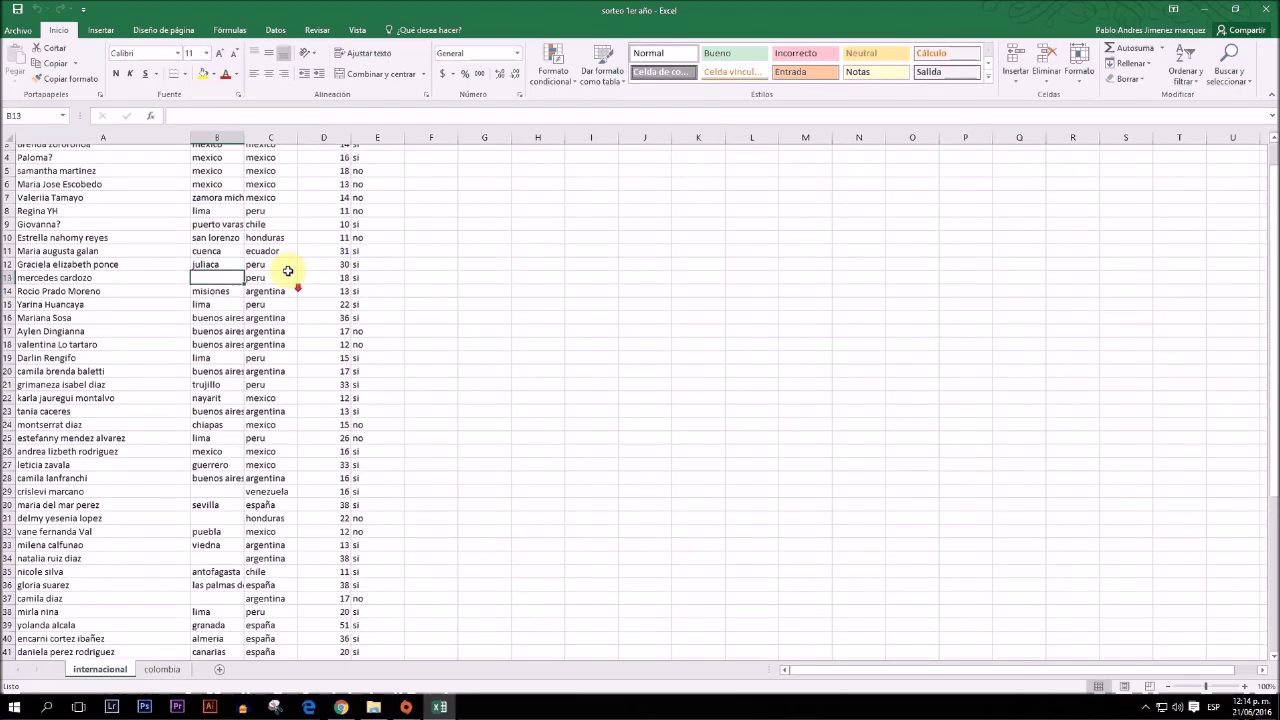
scroll(273, 438, down, 4)
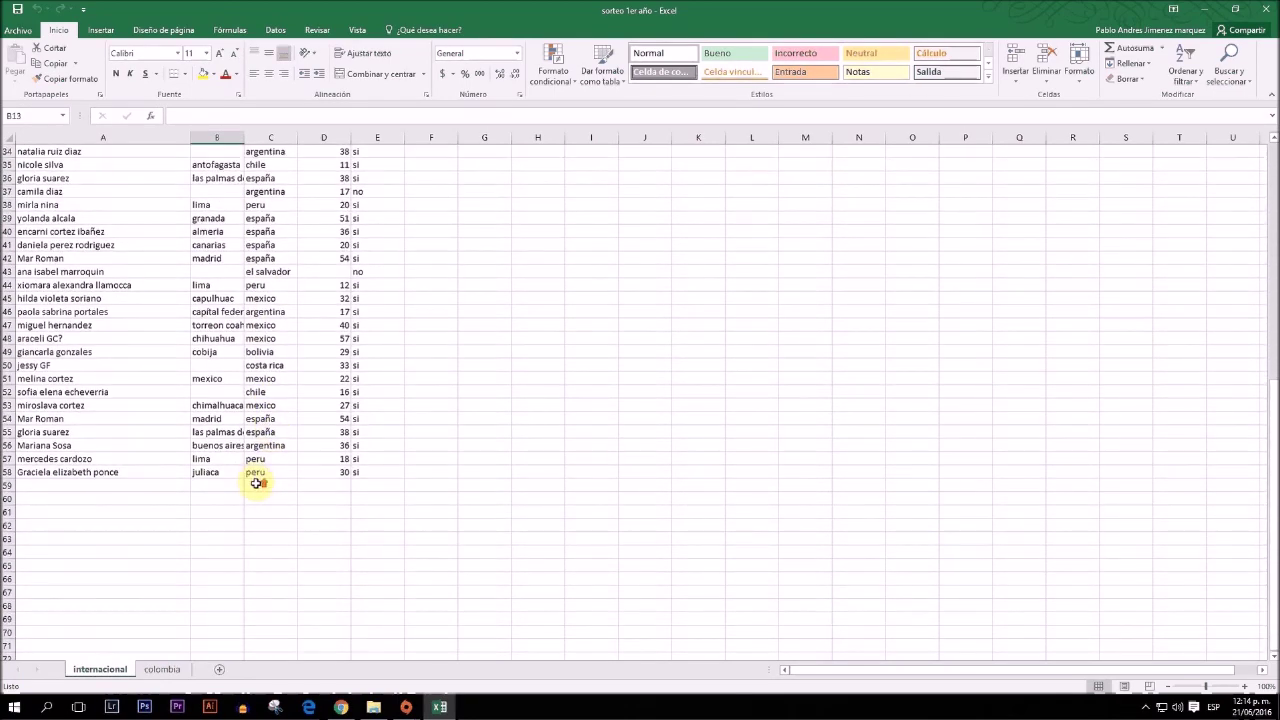
scroll(257, 486, up, 7)
Identify the first and last participant rows on the colombia sheet, rows 2 and 24
click(158, 669)
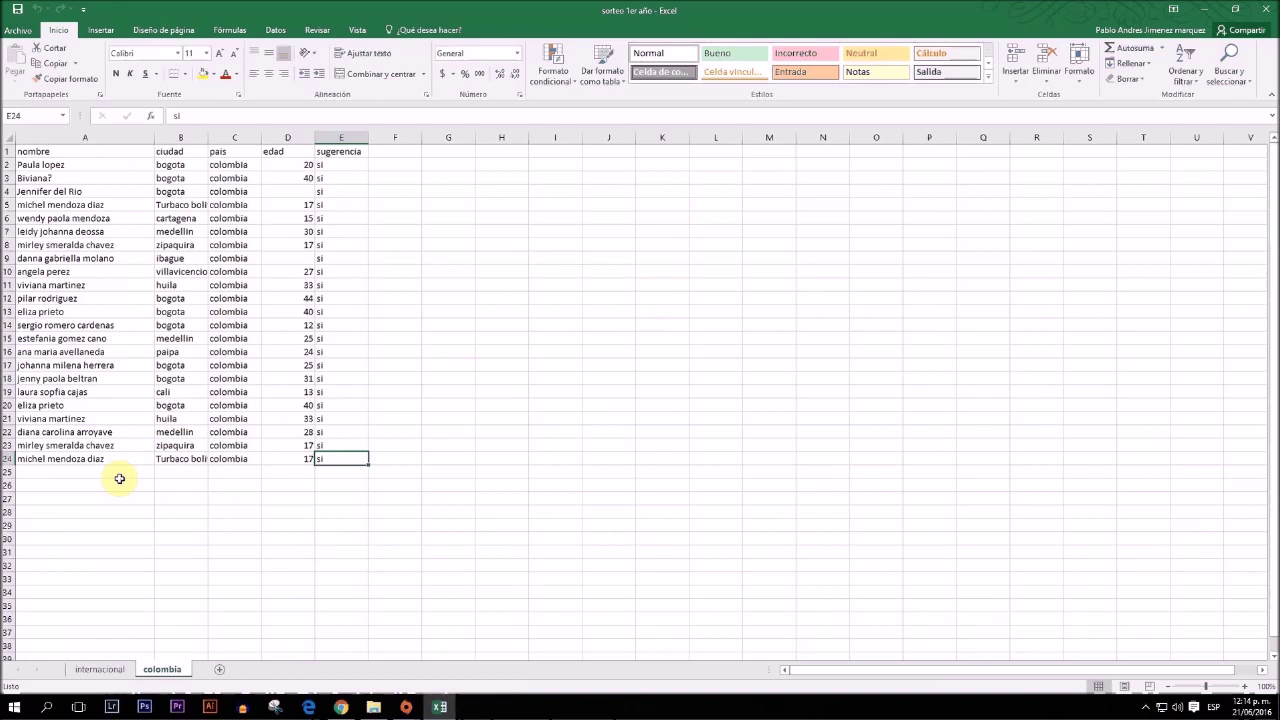
click(6, 165)
click(7, 459)
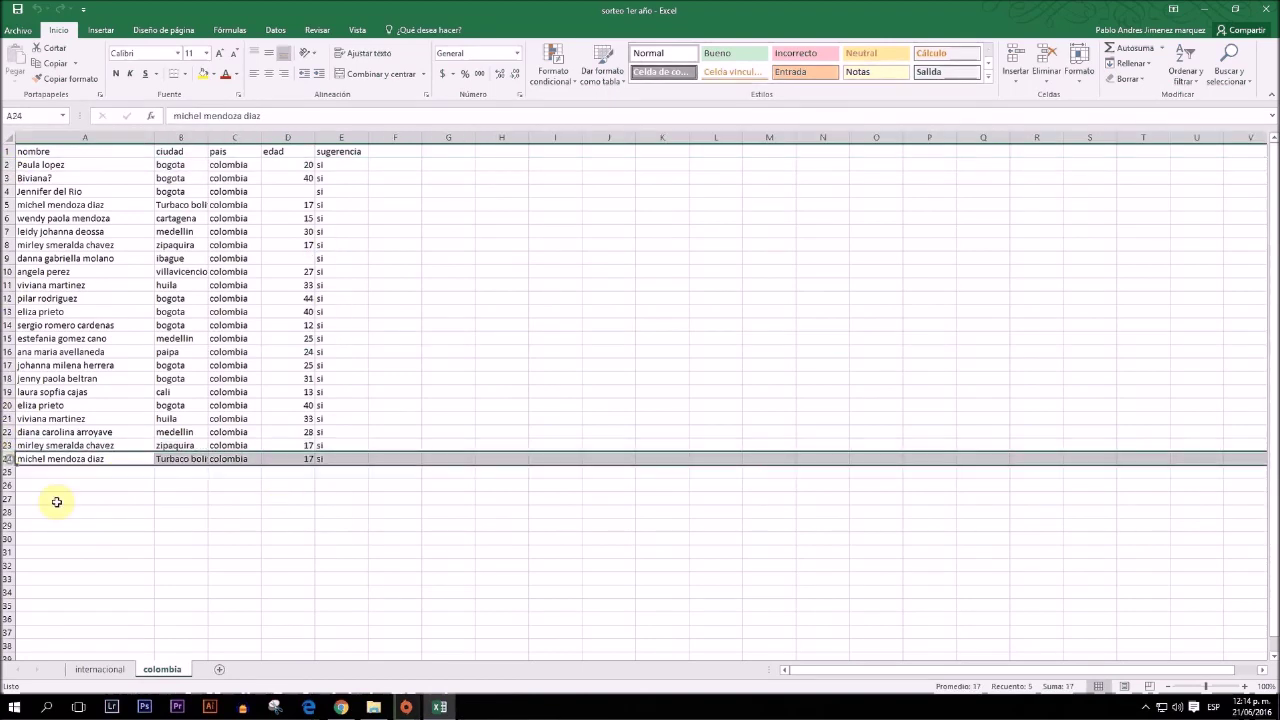
Switch to RANDOM.ORG in Chrome and generate a random number with minimum 2 and maximum 24
click(406, 707)
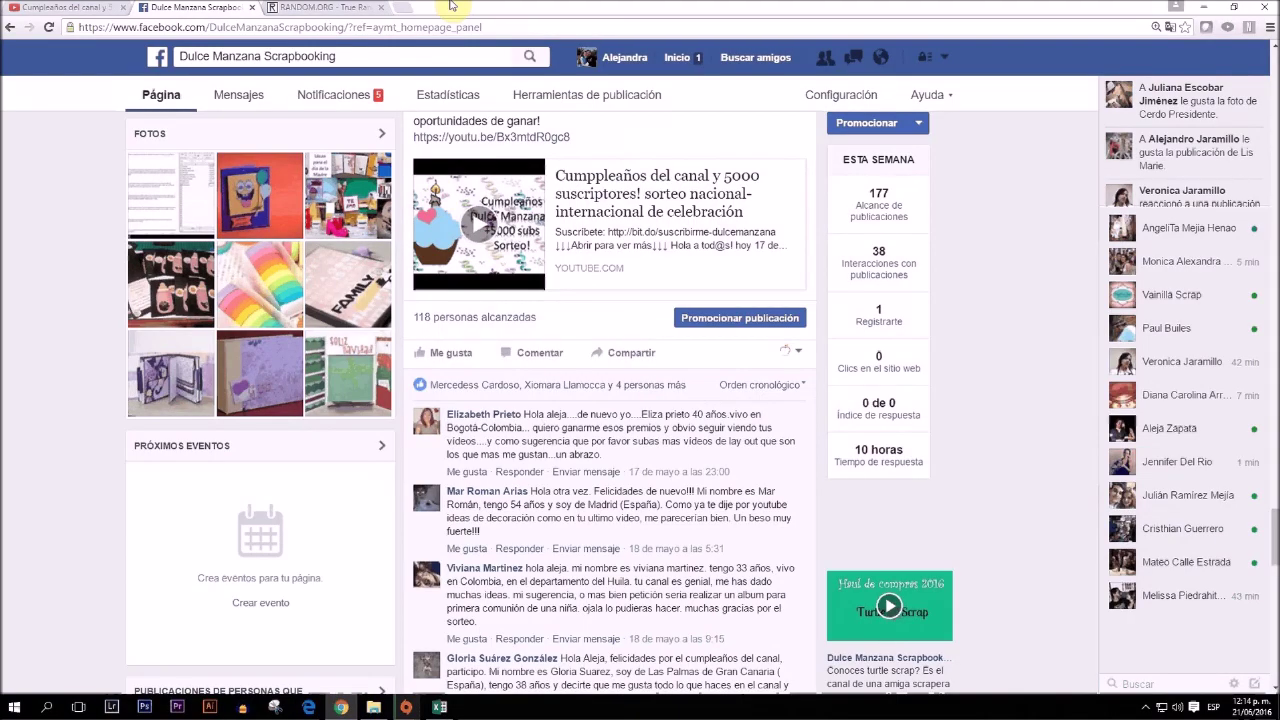
click(335, 8)
double_click(838, 223)
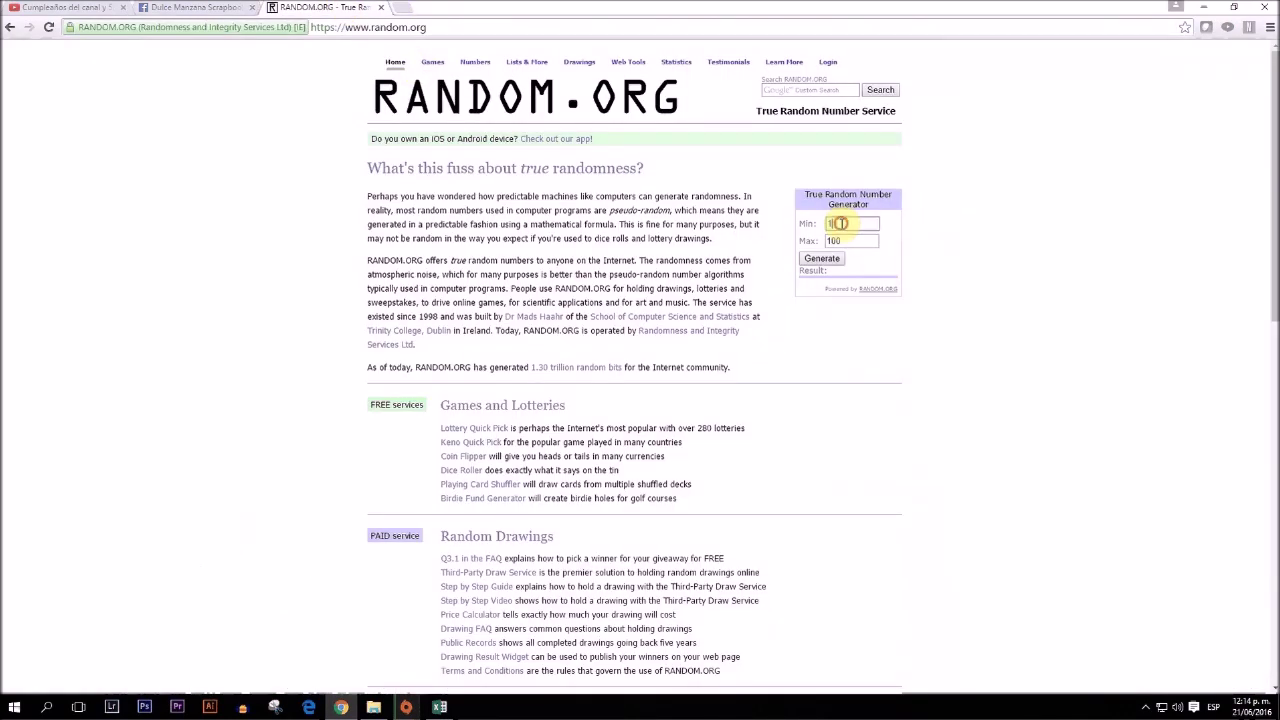
text(2)
key(Tab)
text(2)
click(822, 259)
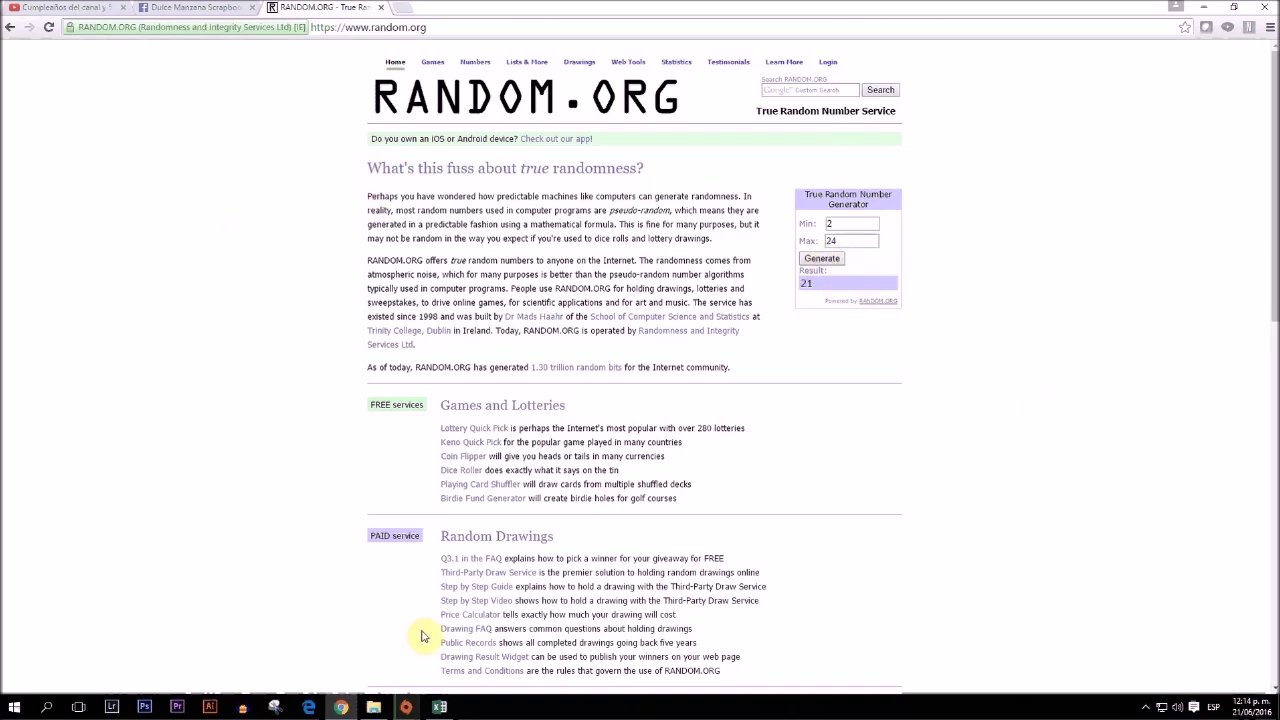
Return to the Excel workbook and check the participant's name, city, country and age in row 21 of the colombia sheet
click(437, 706)
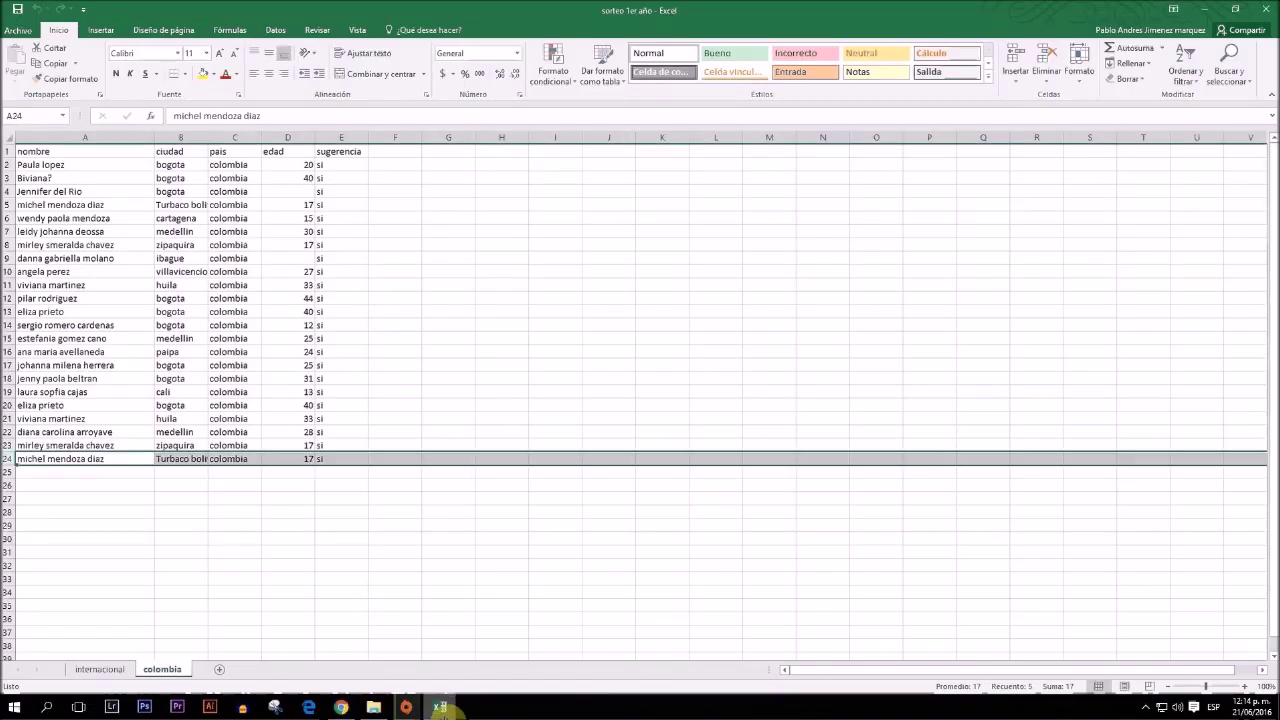
click(35, 420)
click(185, 418)
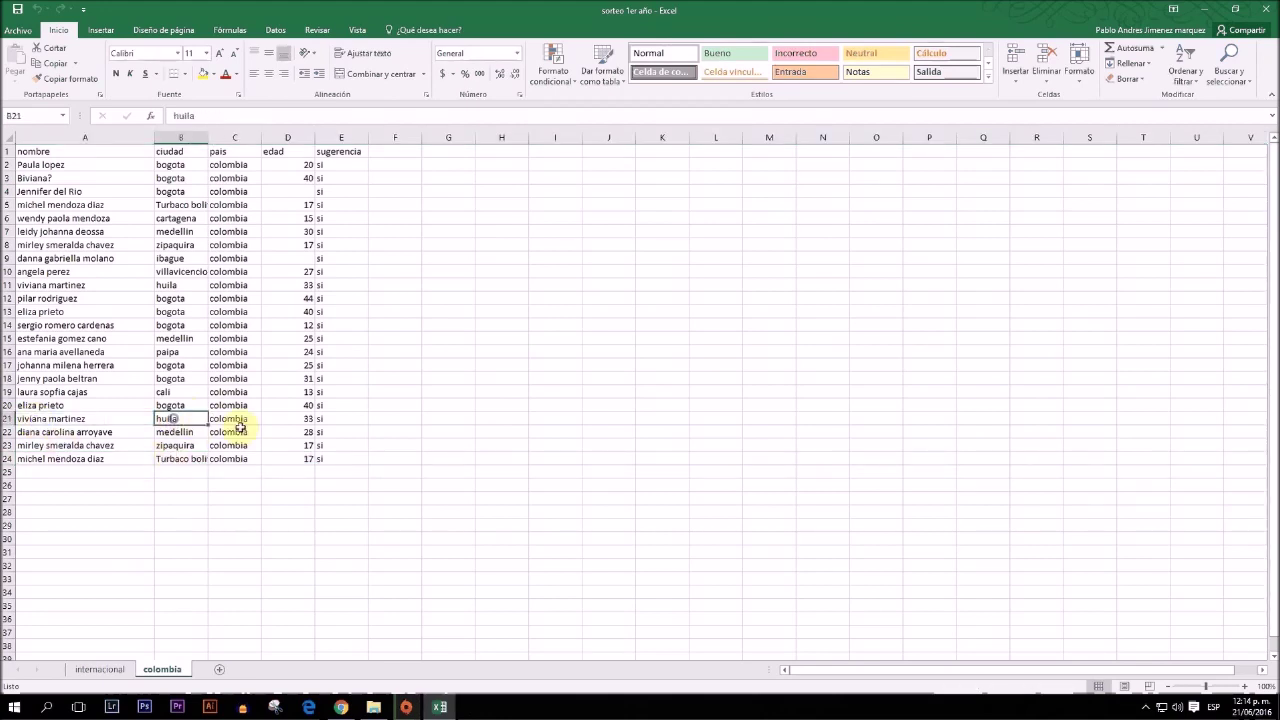
click(240, 418)
click(306, 420)
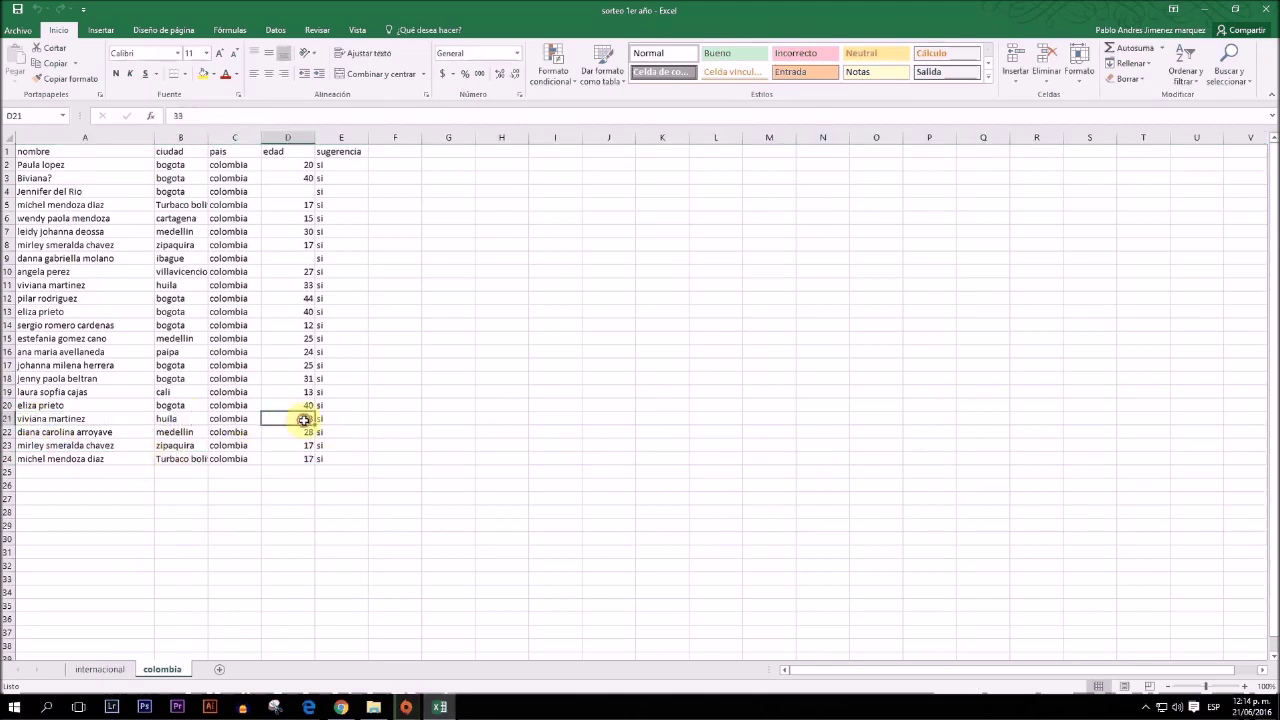
click(52, 428)
click(51, 419)
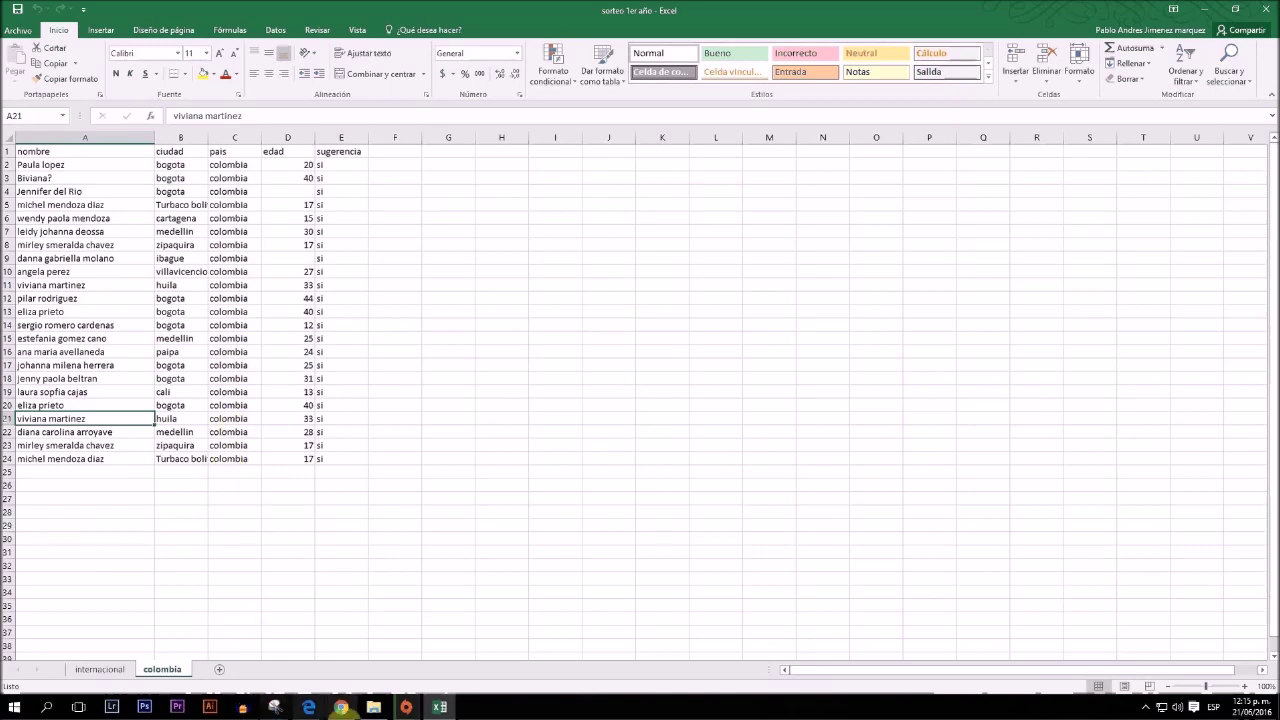
Identify the first and last participant rows on the internacional sheet, rows 2 and 58
click(90, 669)
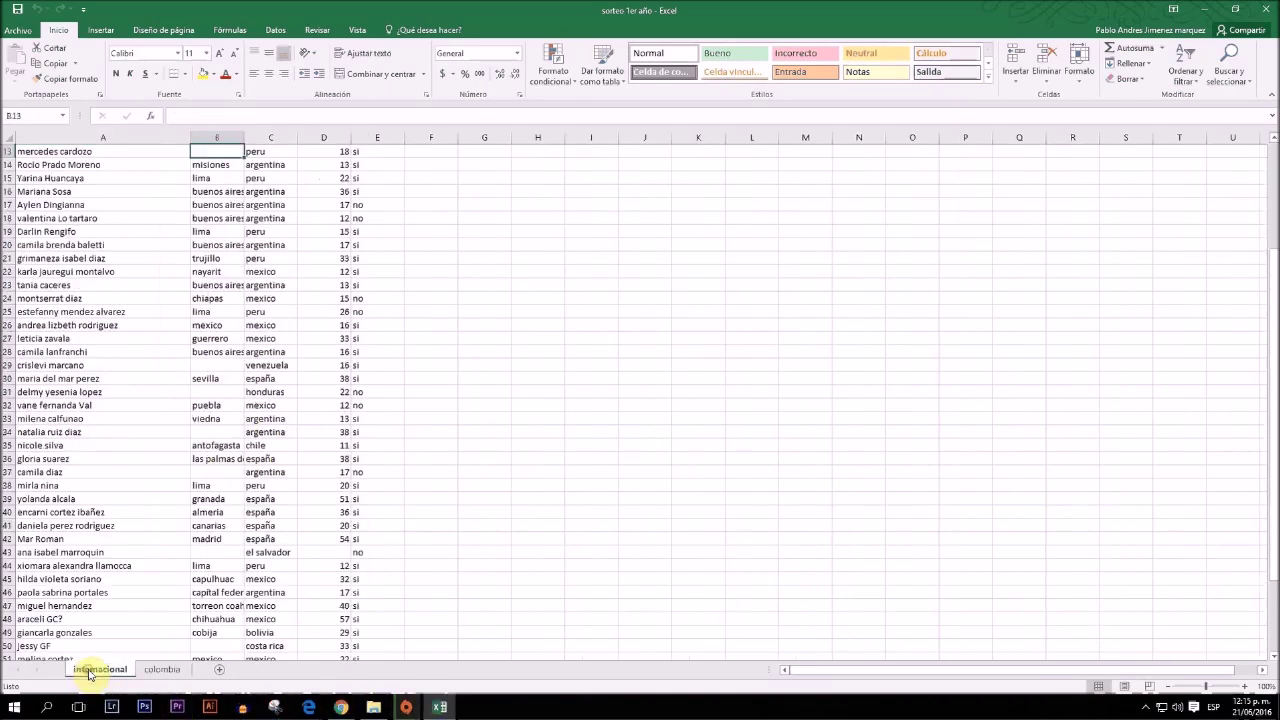
scroll(388, 549, up, 4)
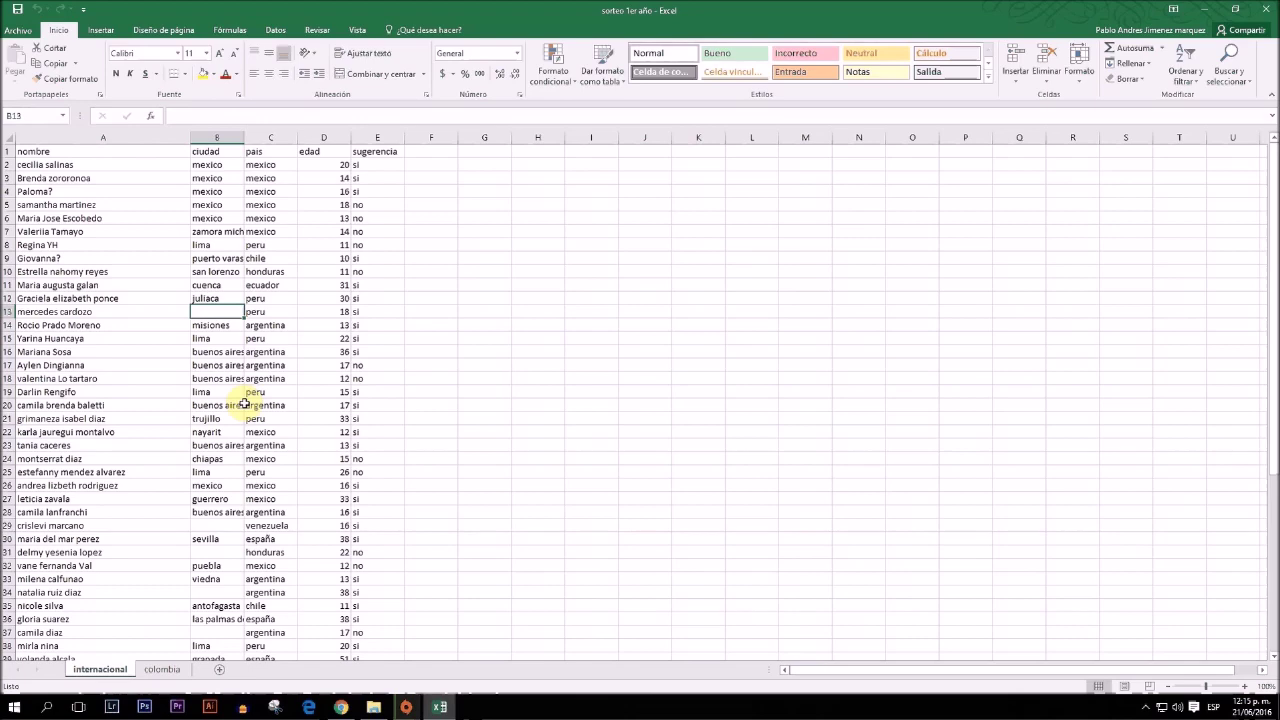
click(7, 165)
scroll(171, 334, down, 14)
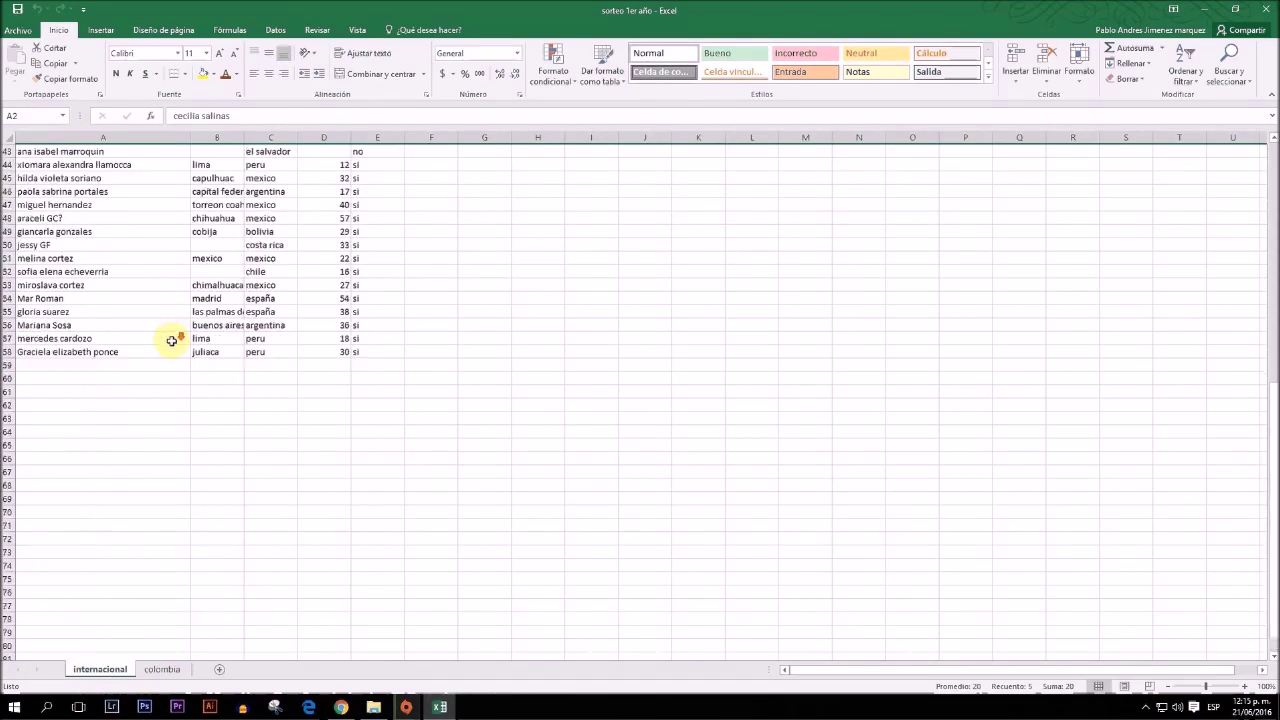
click(8, 352)
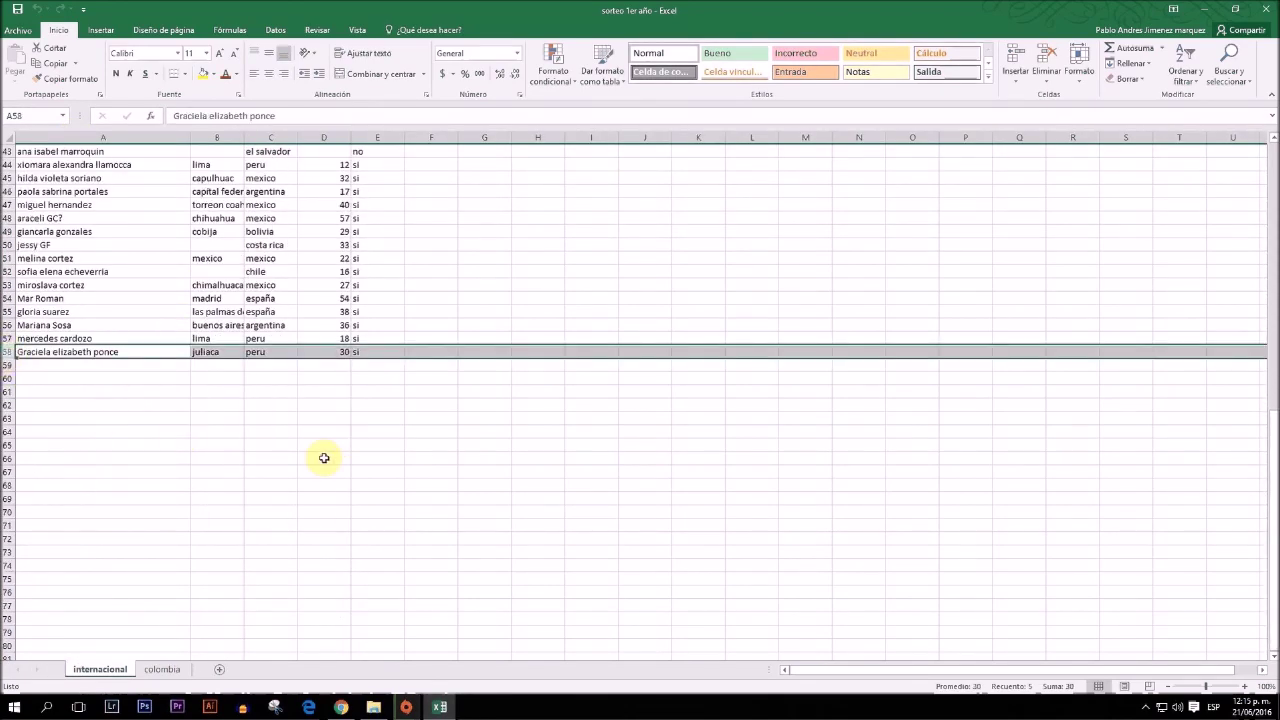
scroll(130, 323, up, 5)
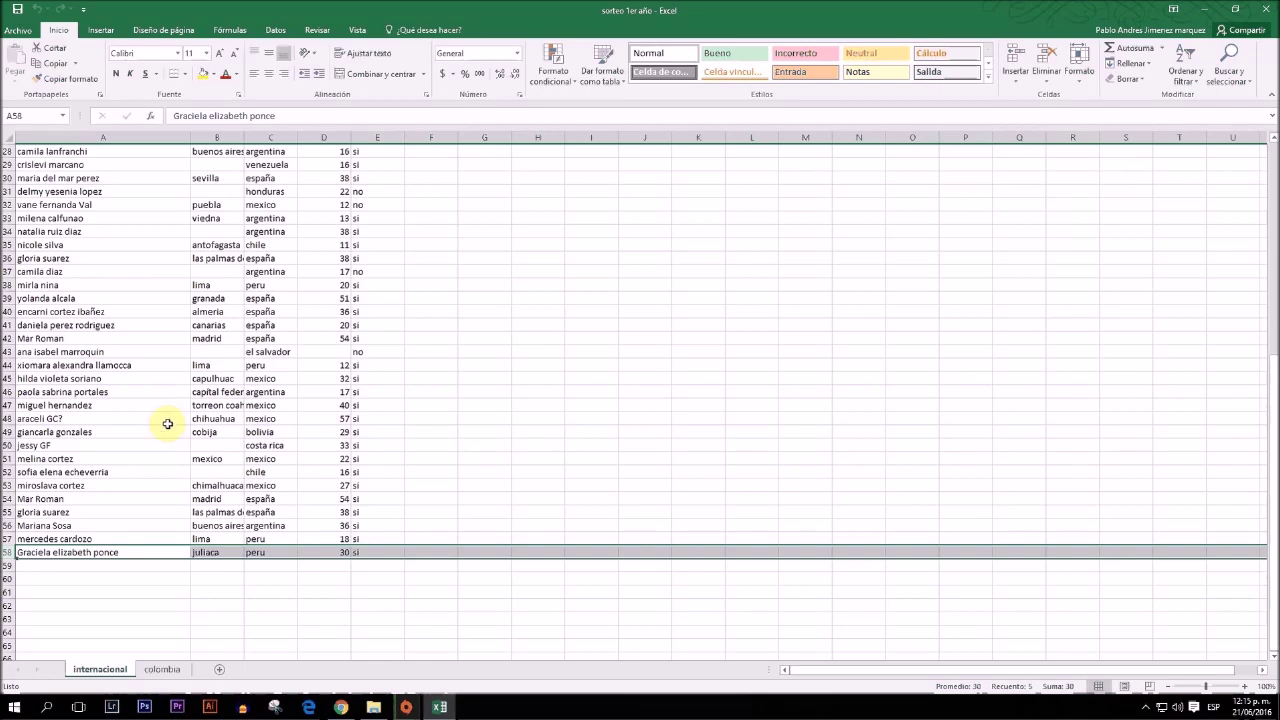
scroll(65, 548, up, 1)
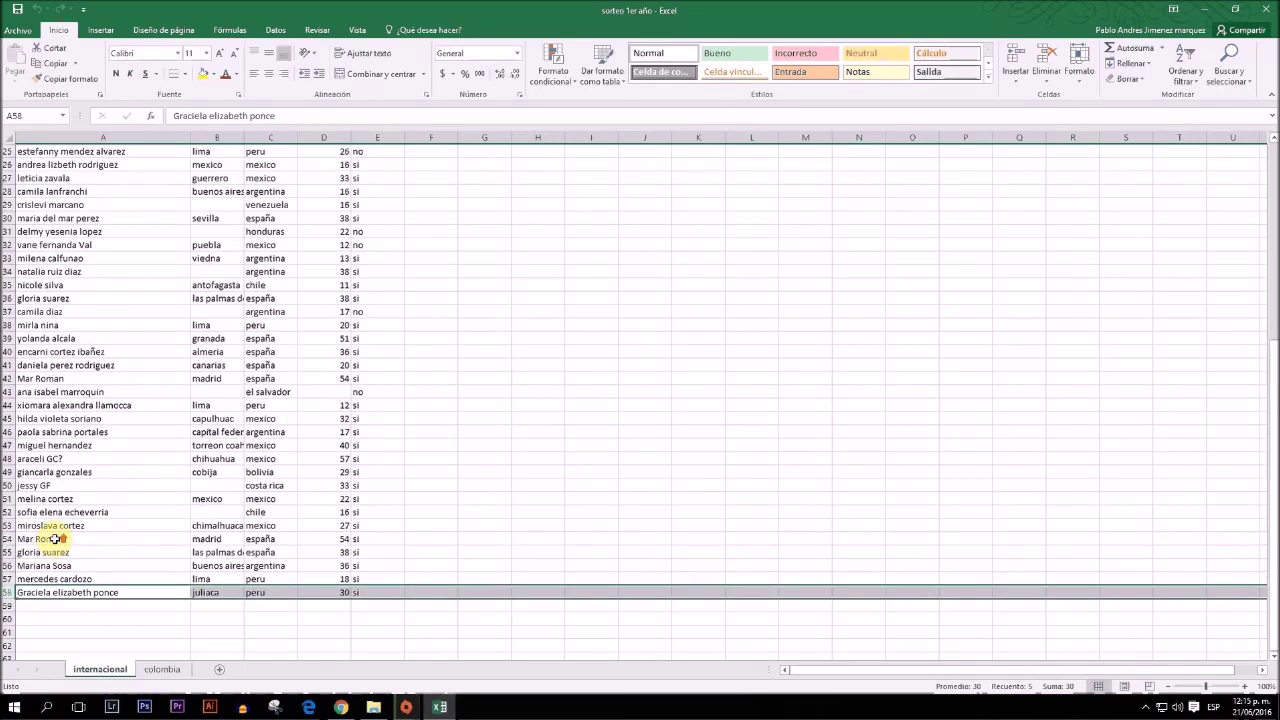
Switch to RANDOM.ORG in Chrome, set the maximum to 58 and generate a new random number
click(341, 707)
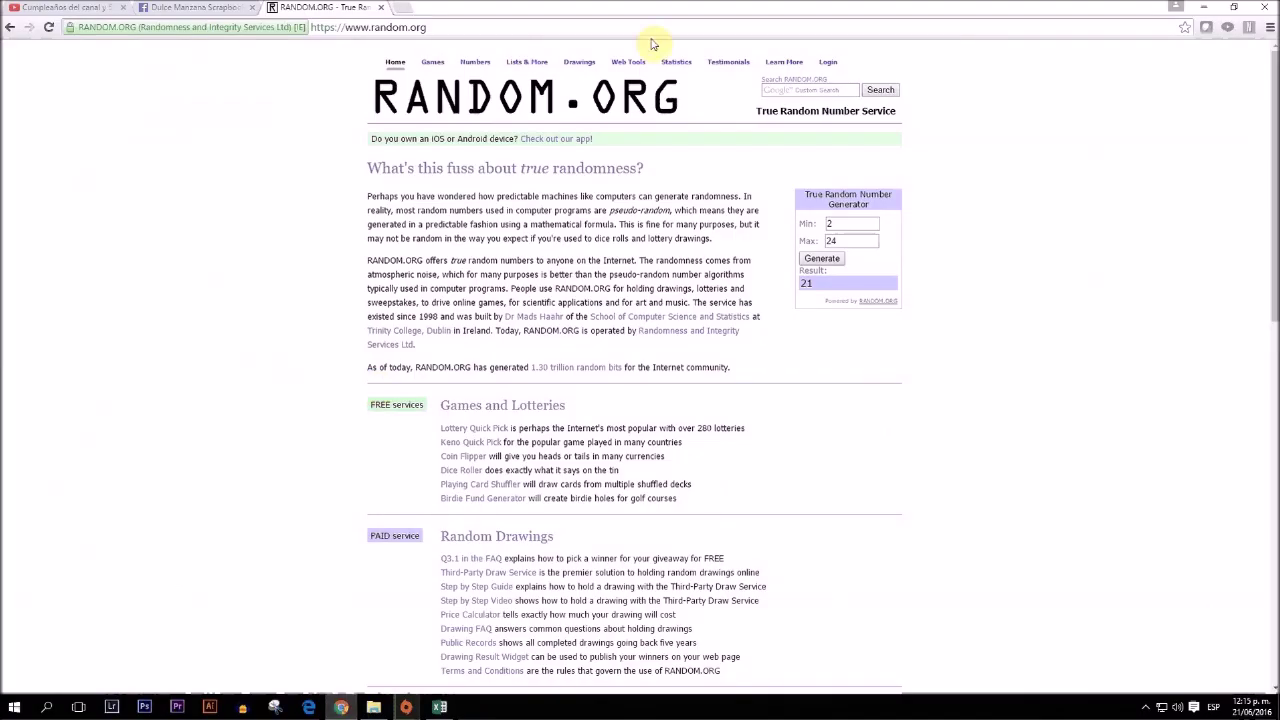
double_click(846, 241)
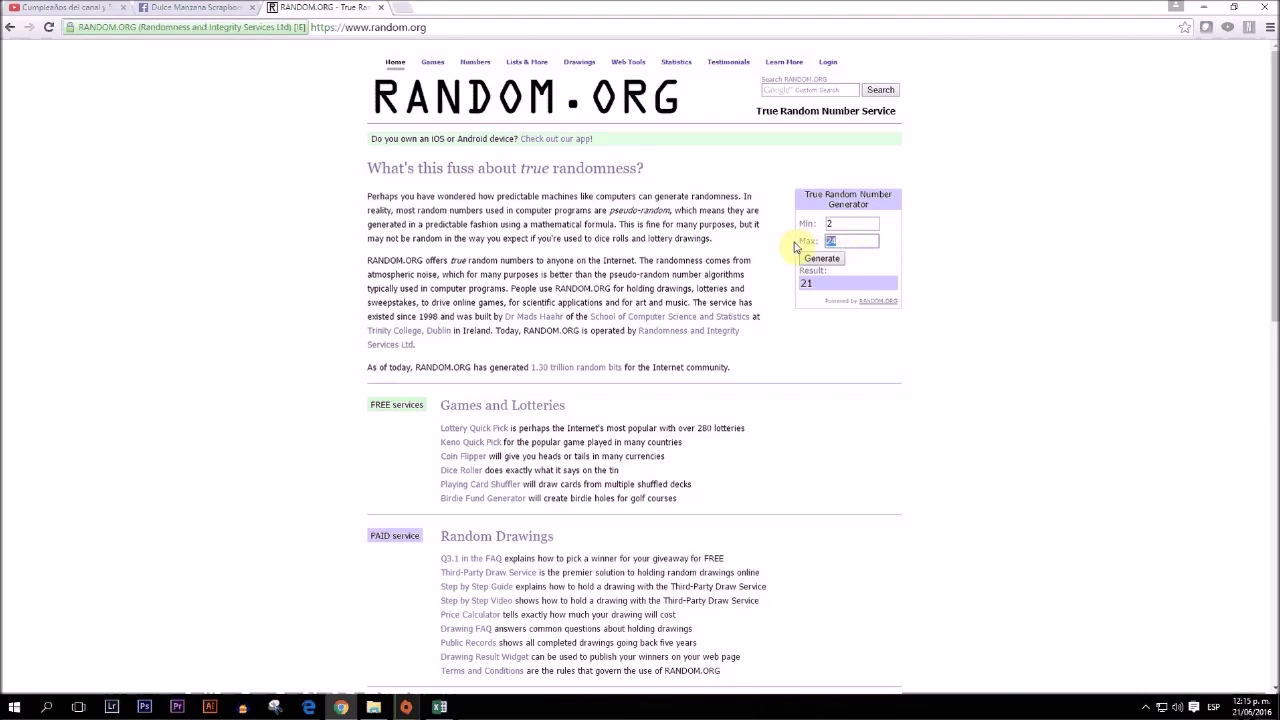
click(815, 259)
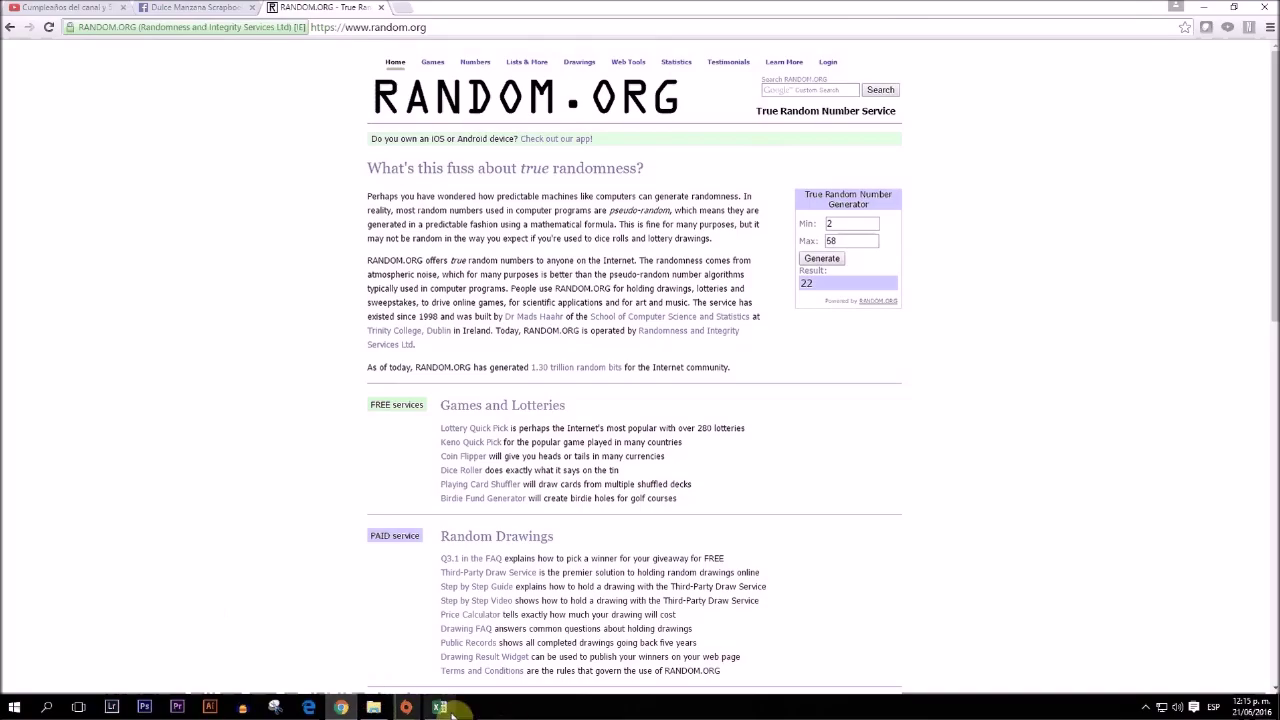
Return to the Excel workbook and select row 22 on the internacional sheet as the drawn participant
click(445, 713)
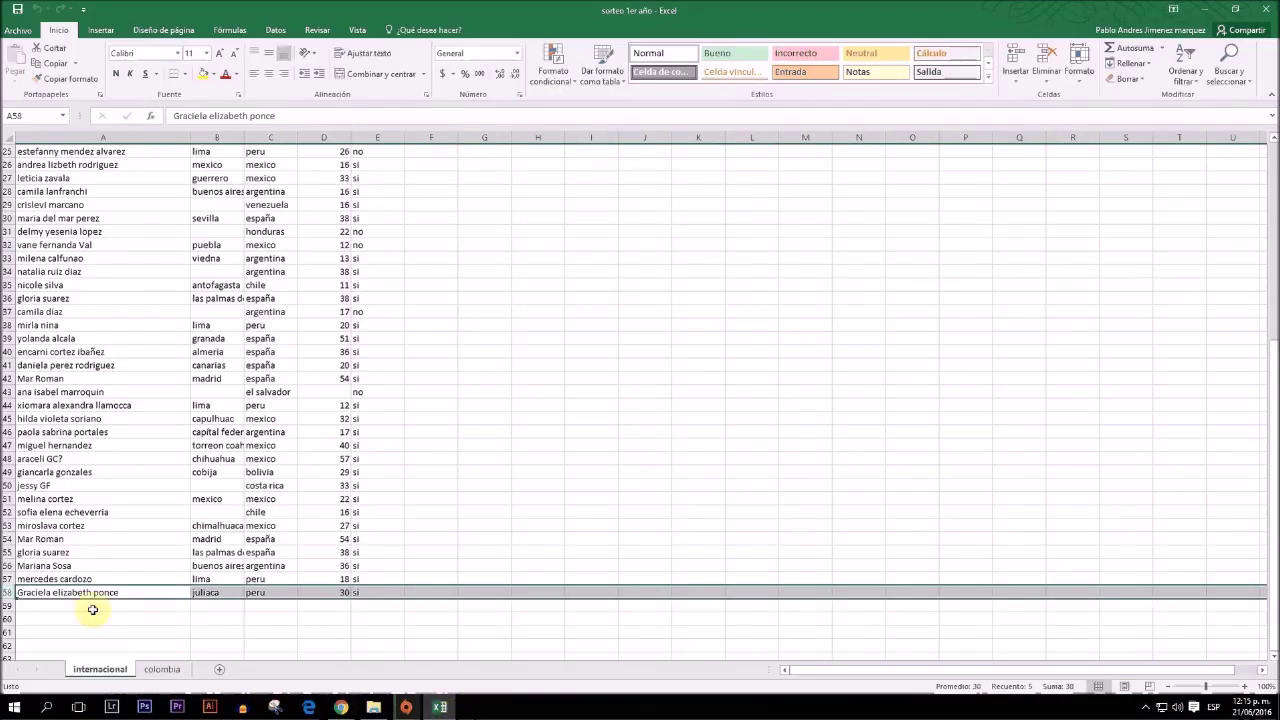
scroll(100, 503, up, 2)
scroll(100, 499, up, 4)
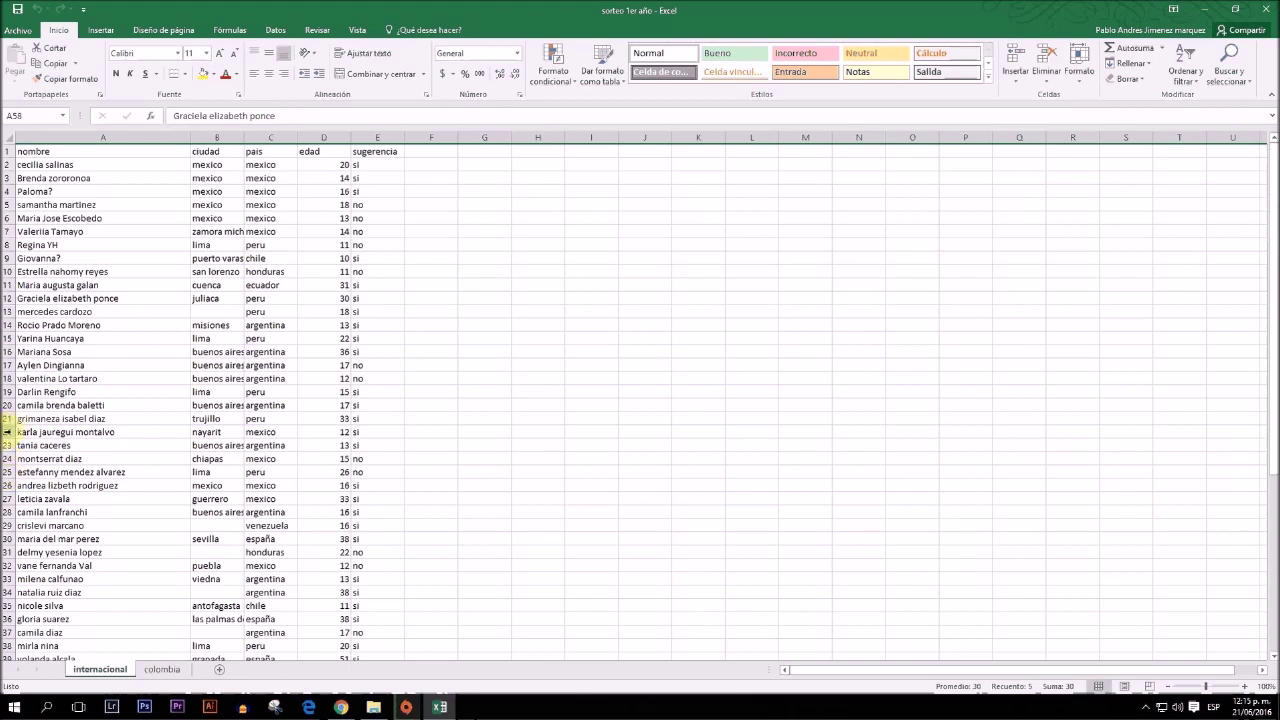
click(7, 432)
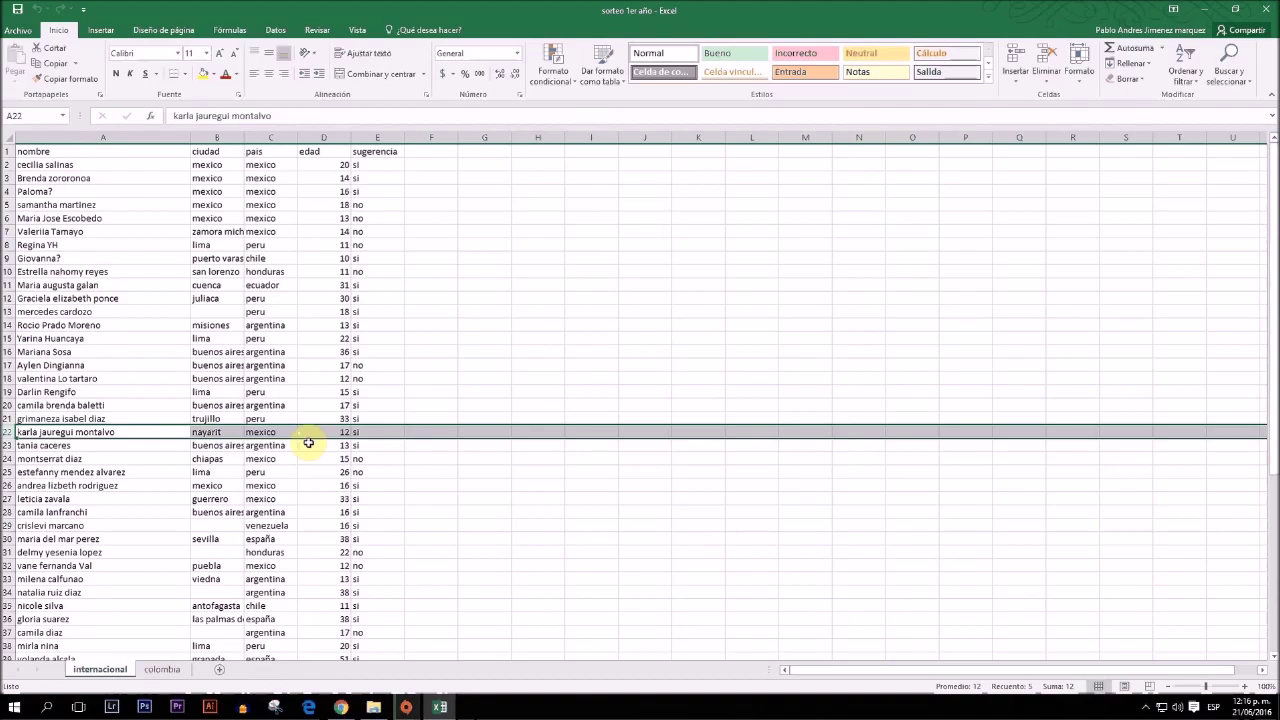
Switch to Chrome and look at the comments section of the channel-anniversary giveaway video on YouTube
click(341, 707)
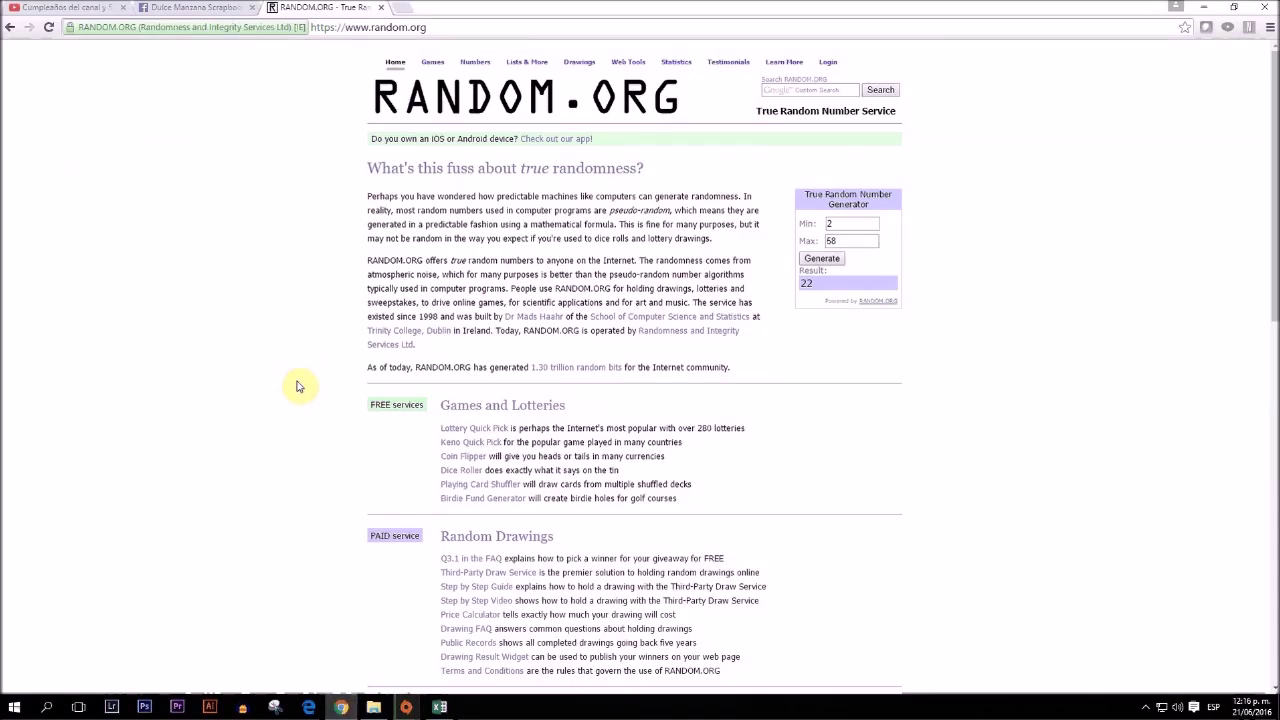
click(66, 9)
scroll(508, 530, down, 6)
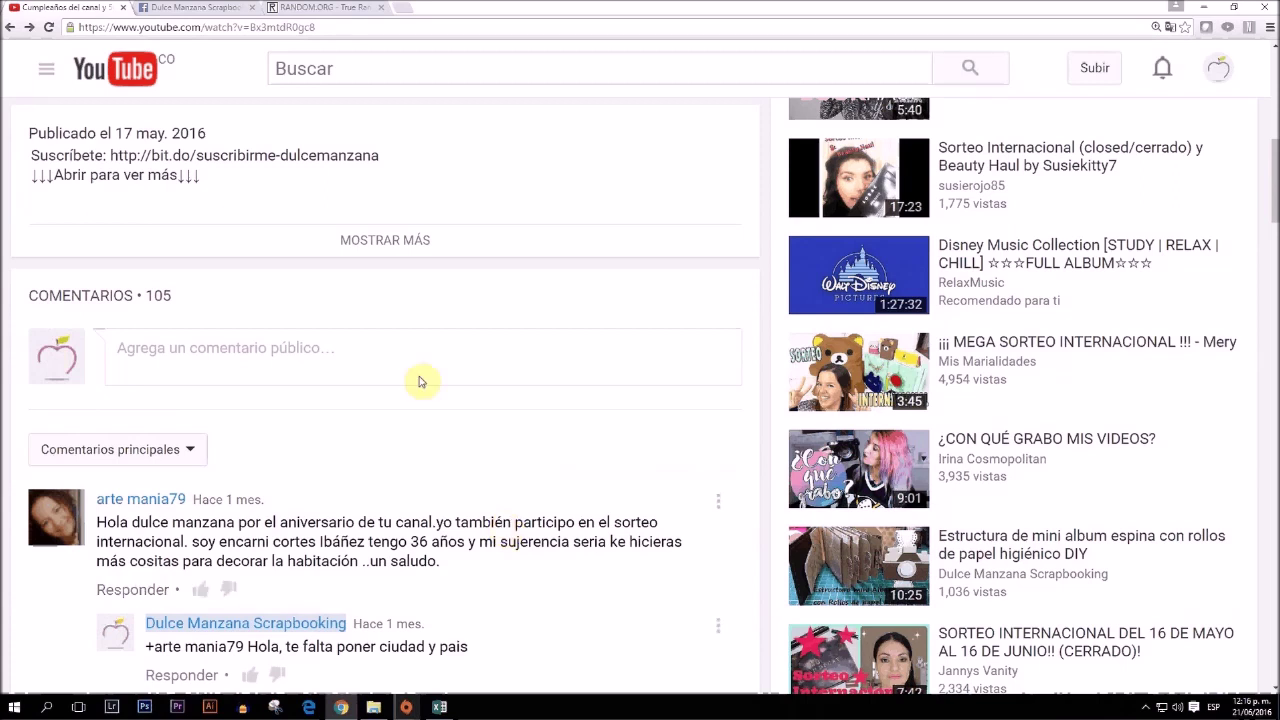
click(440, 707)
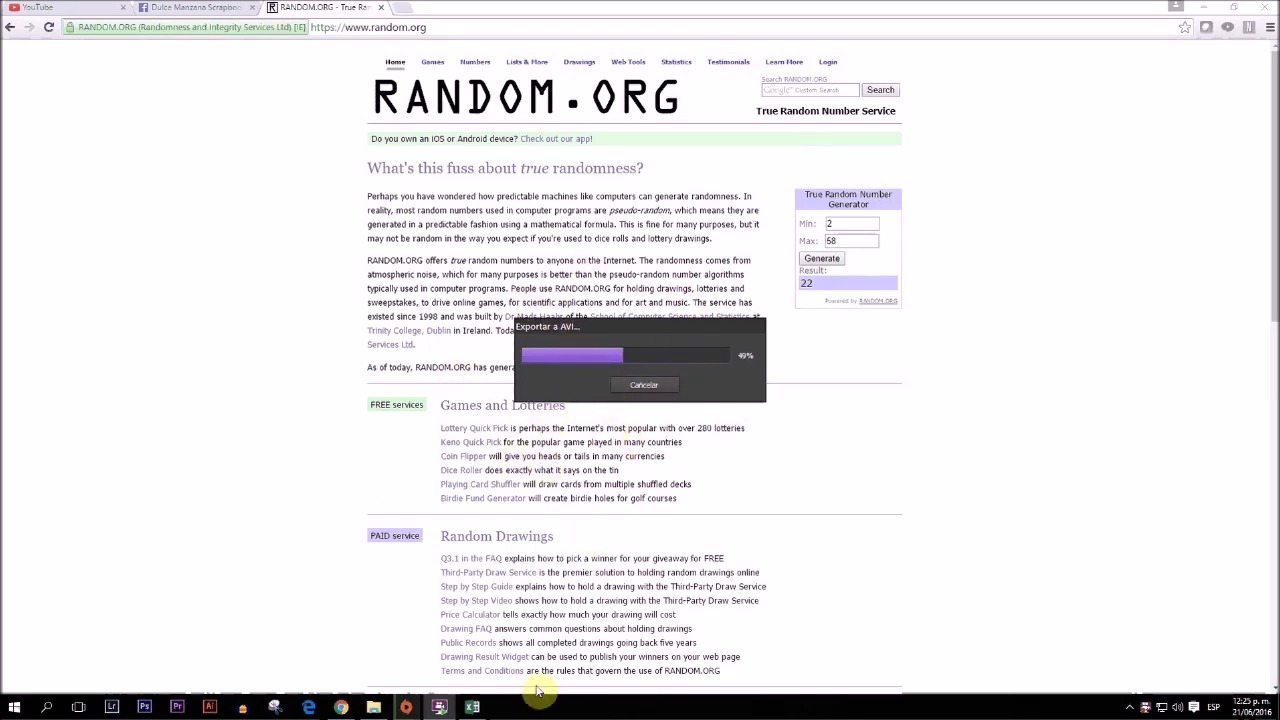
Switch to the Excel workbook and review the participant list on the internacional sheet from row 2 through row 58
click(474, 707)
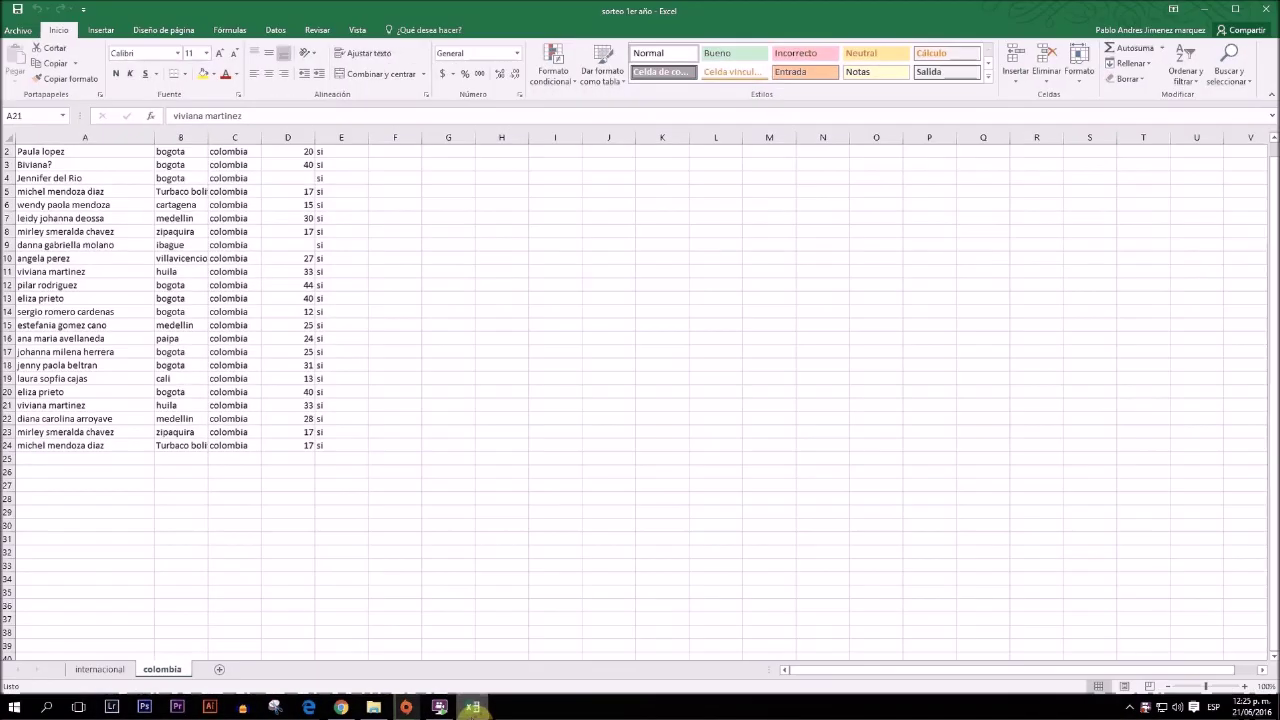
click(112, 670)
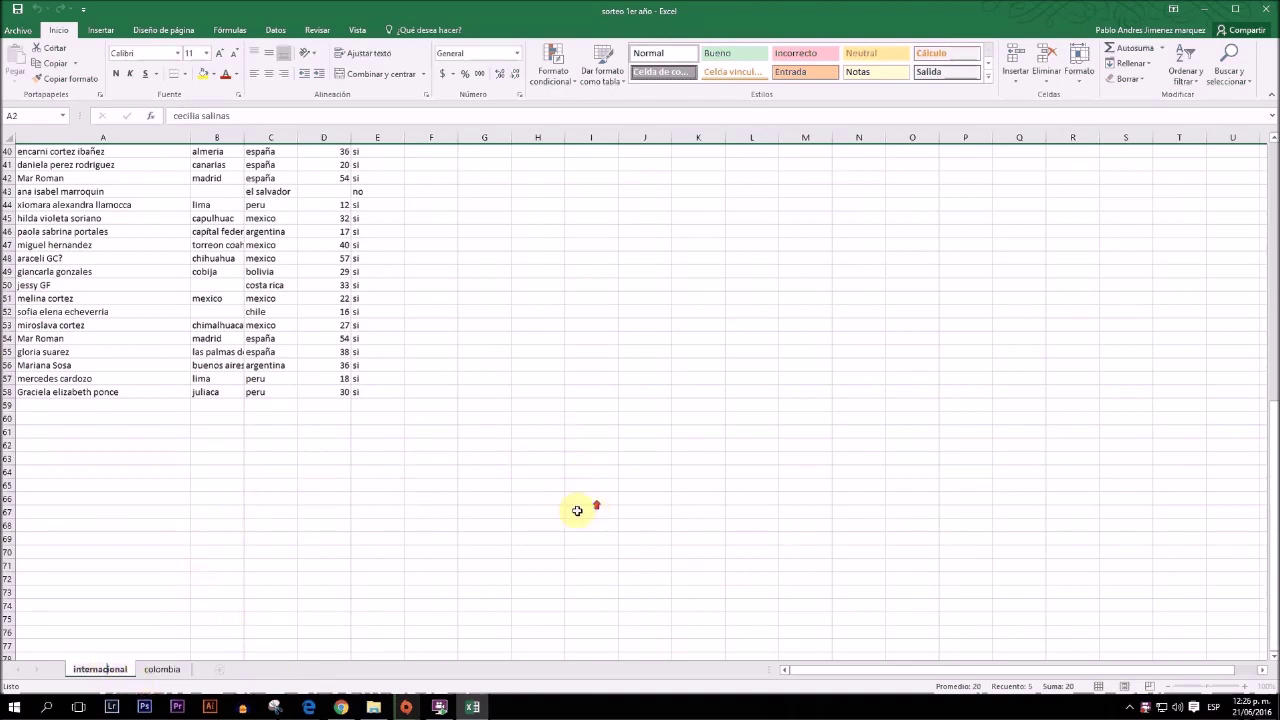
click(71, 497)
scroll(366, 509, up, 13)
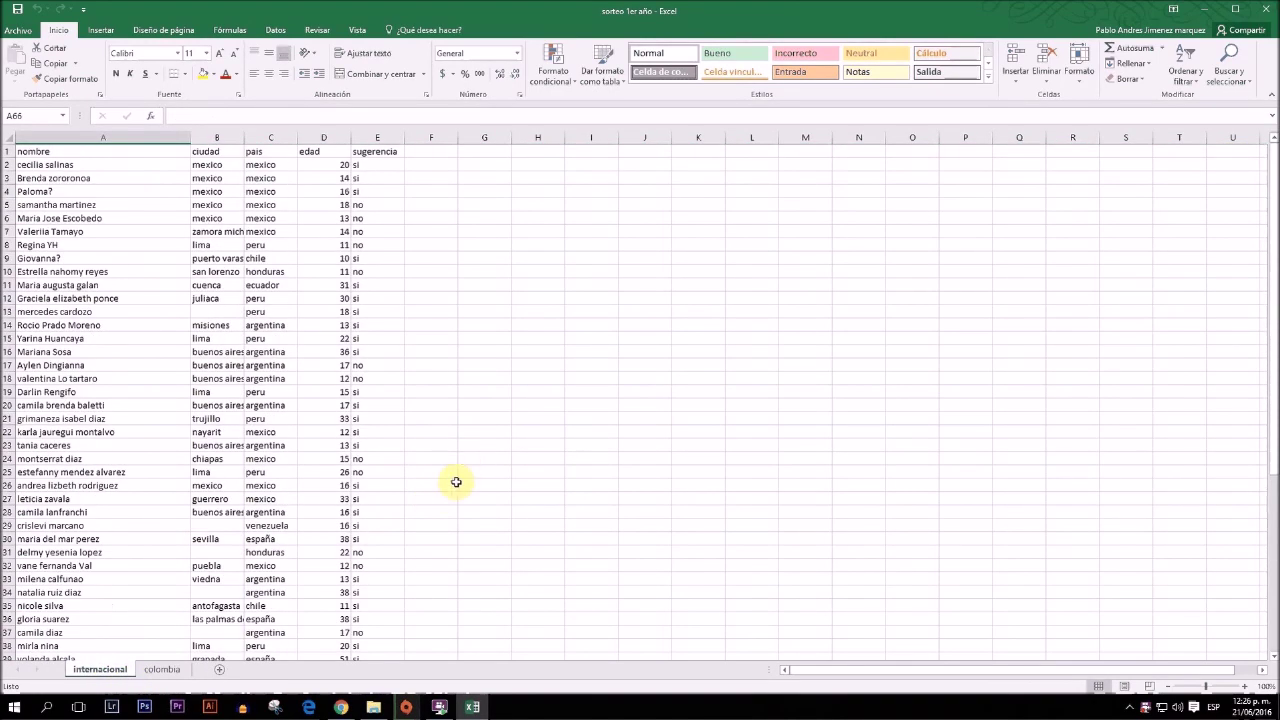
scroll(469, 506, down, 7)
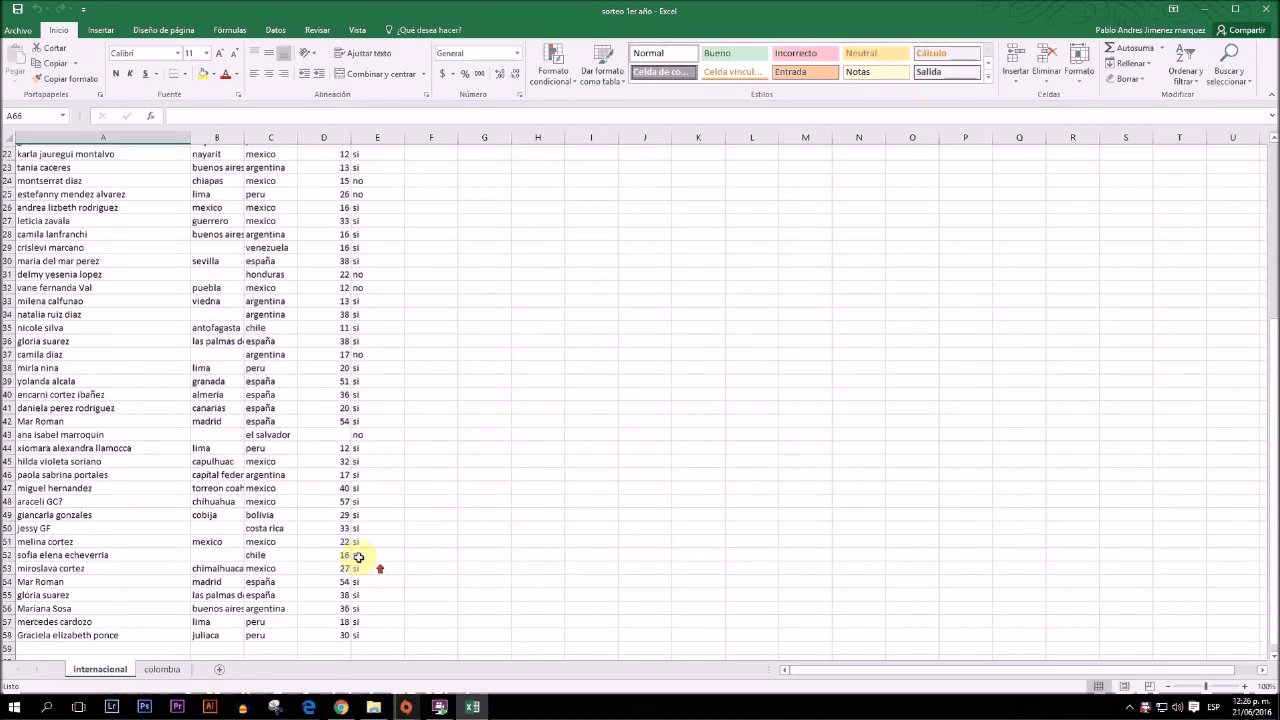
scroll(350, 553, up, 7)
scroll(297, 589, down, 1)
scroll(297, 589, down, 3)
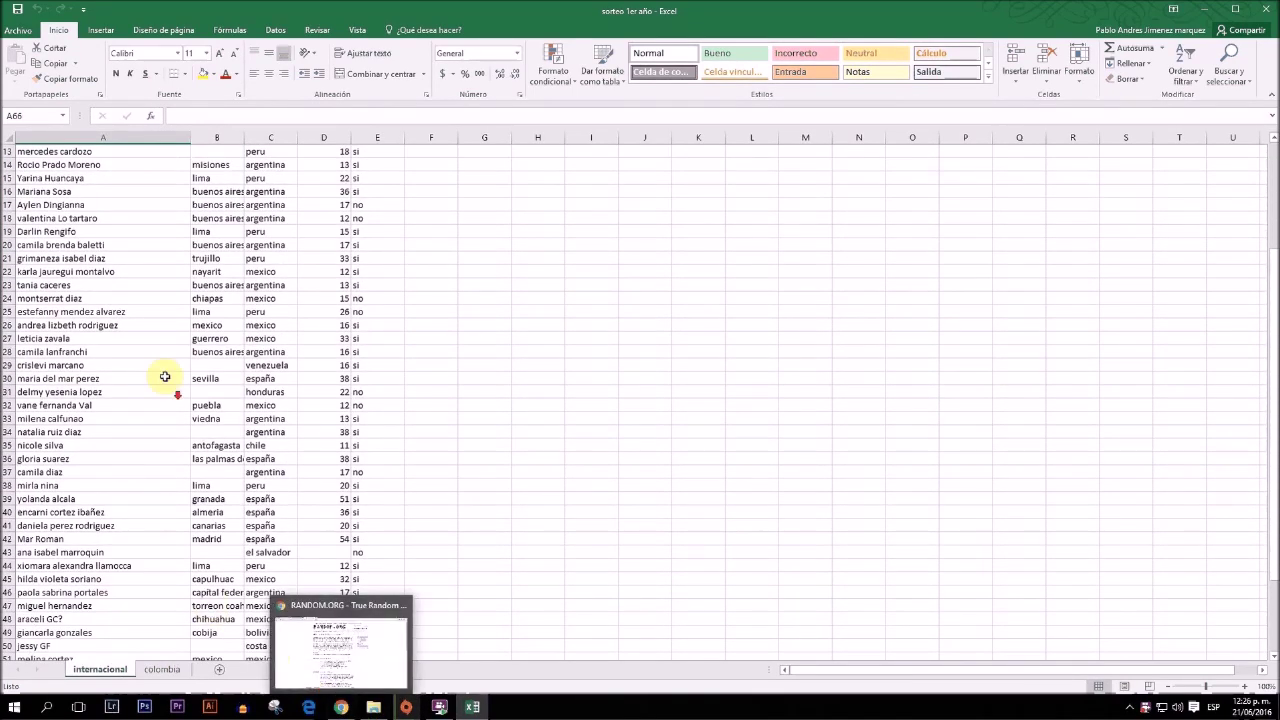
scroll(117, 340, up, 4)
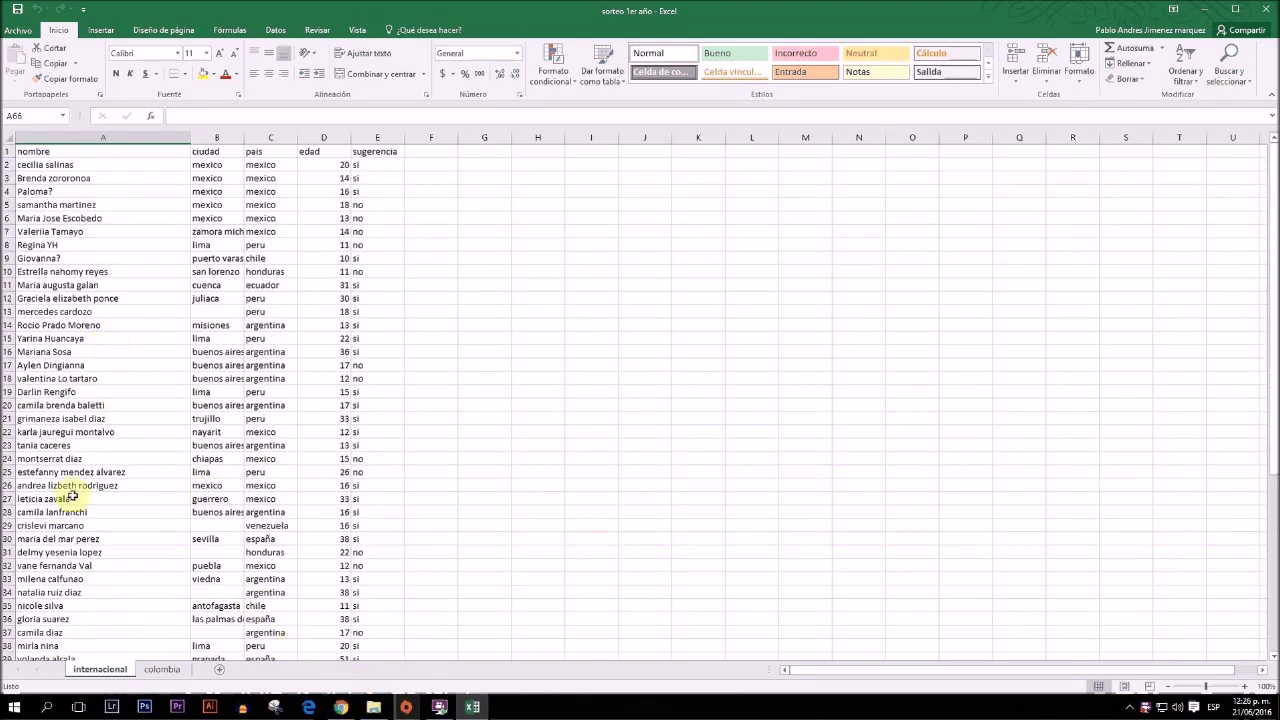
scroll(260, 575, down, 7)
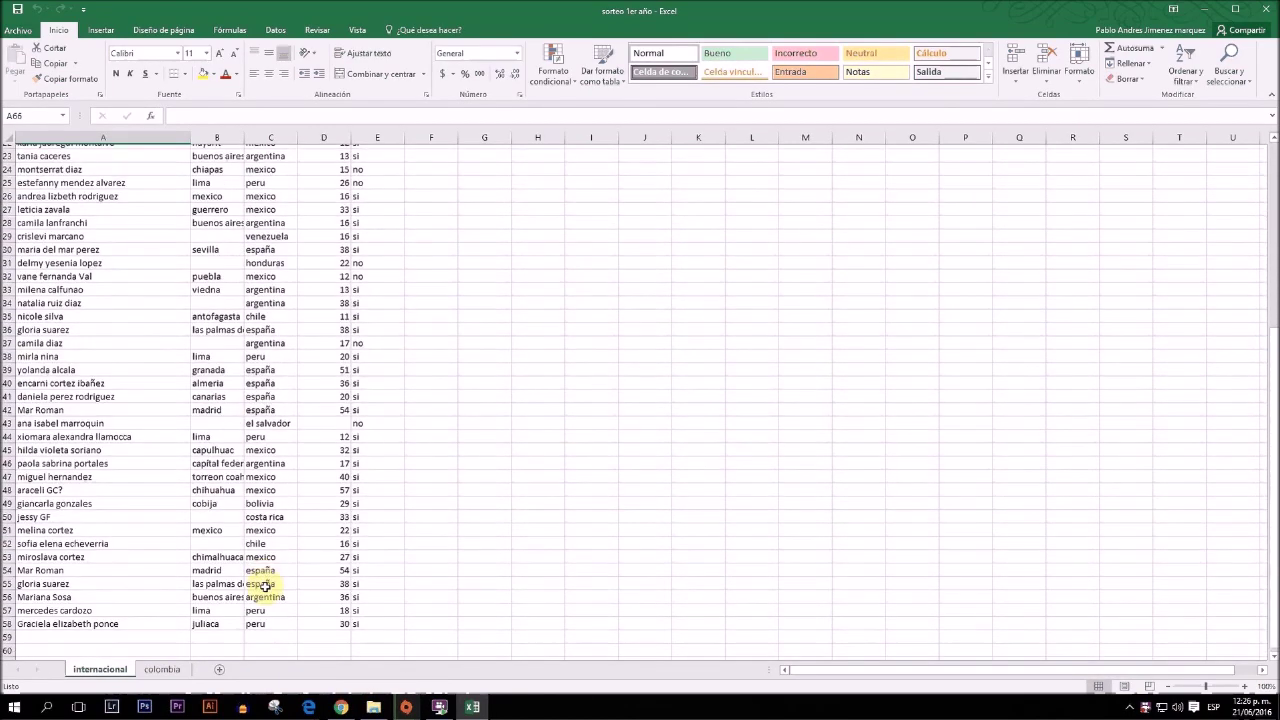
scroll(260, 587, down, 3)
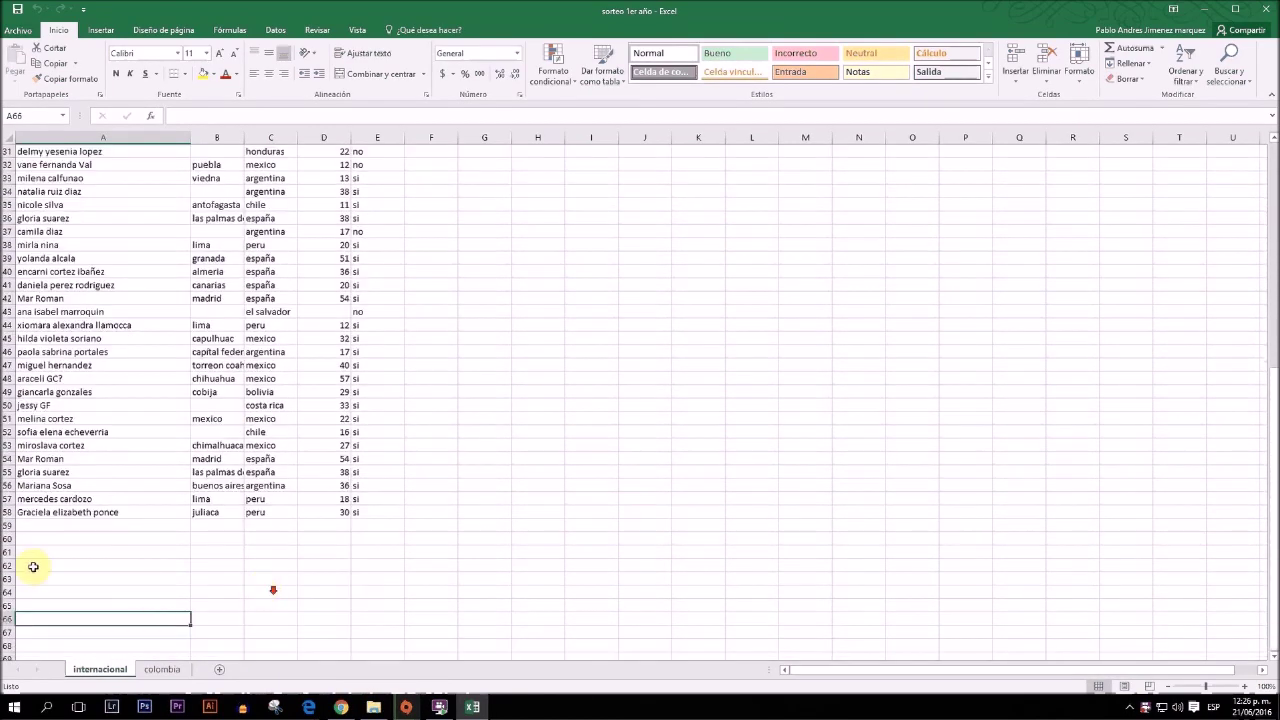
Generate a new random number from 2 to 58 on RANDOM.ORG in Chrome, and select the drawn participant's name and city in row 54 in Excel
click(341, 709)
click(822, 258)
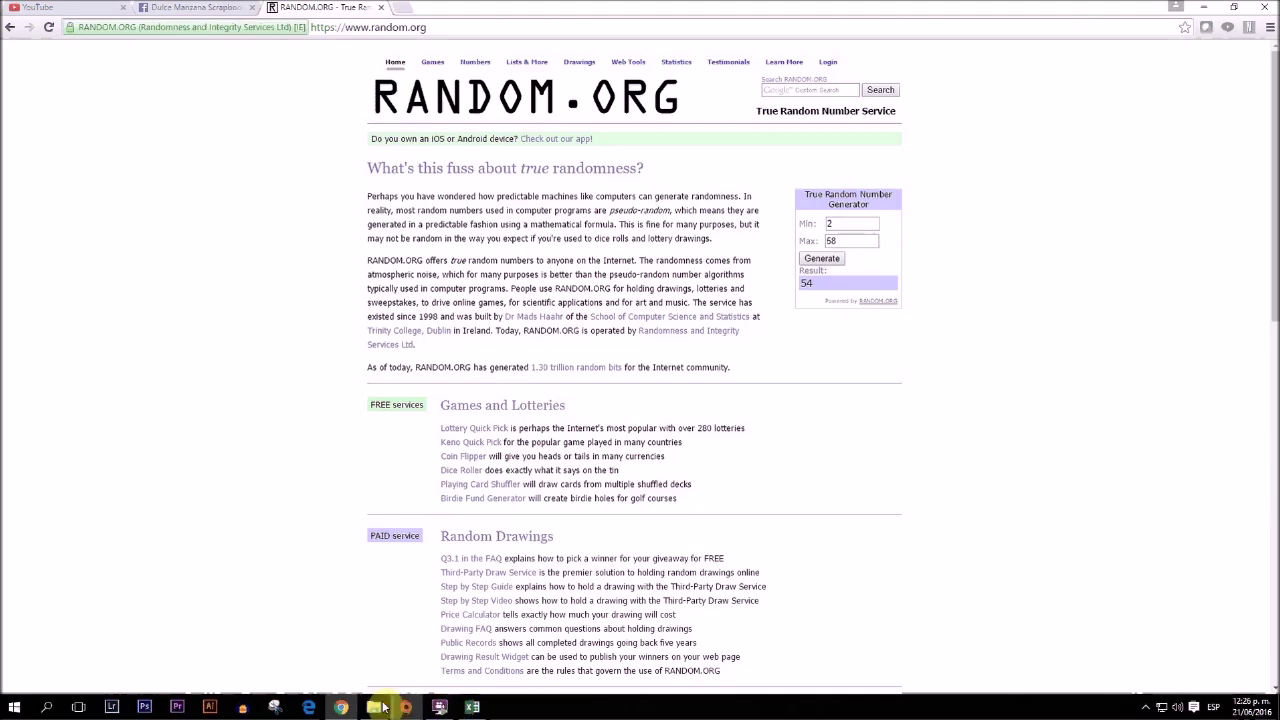
click(462, 708)
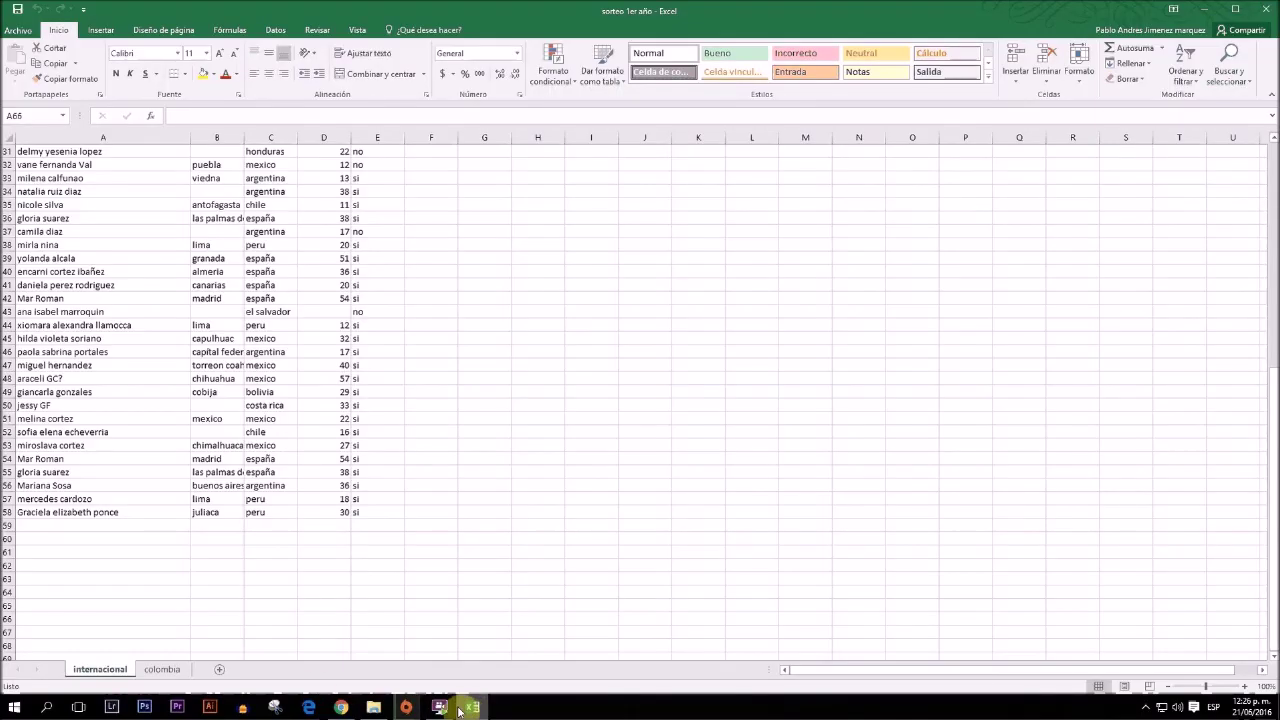
click(55, 459)
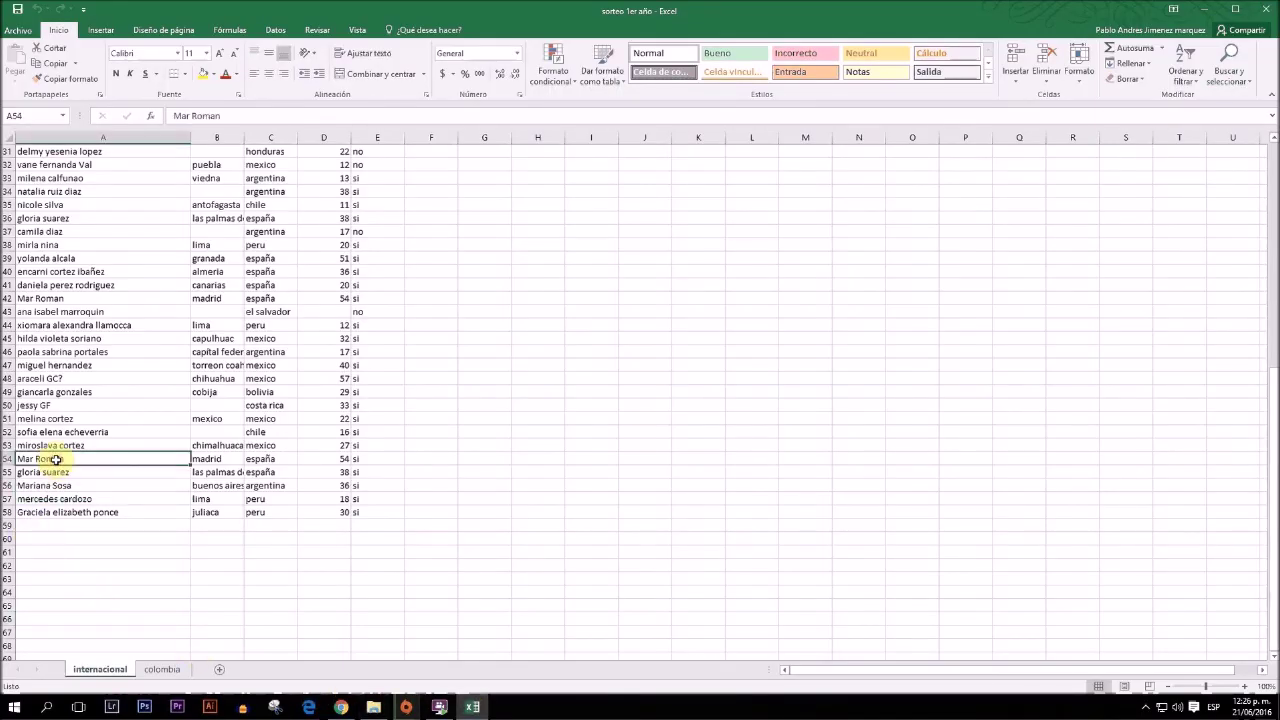
click(228, 459)
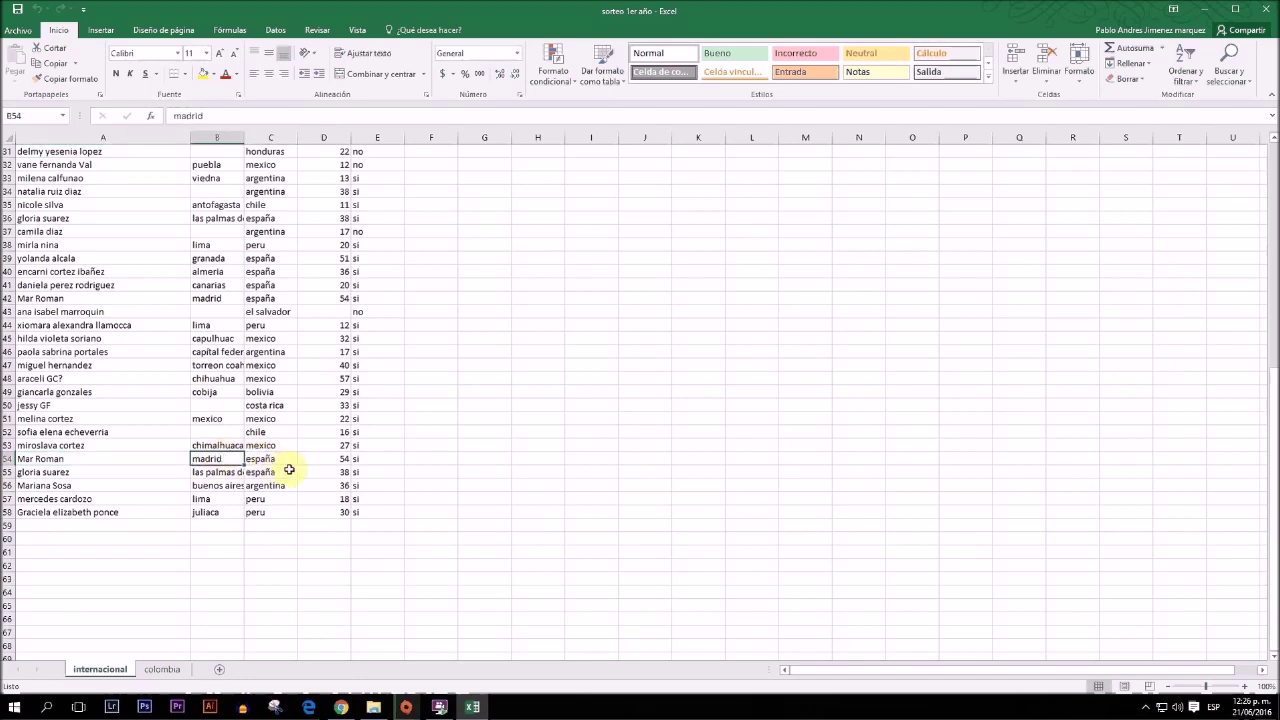